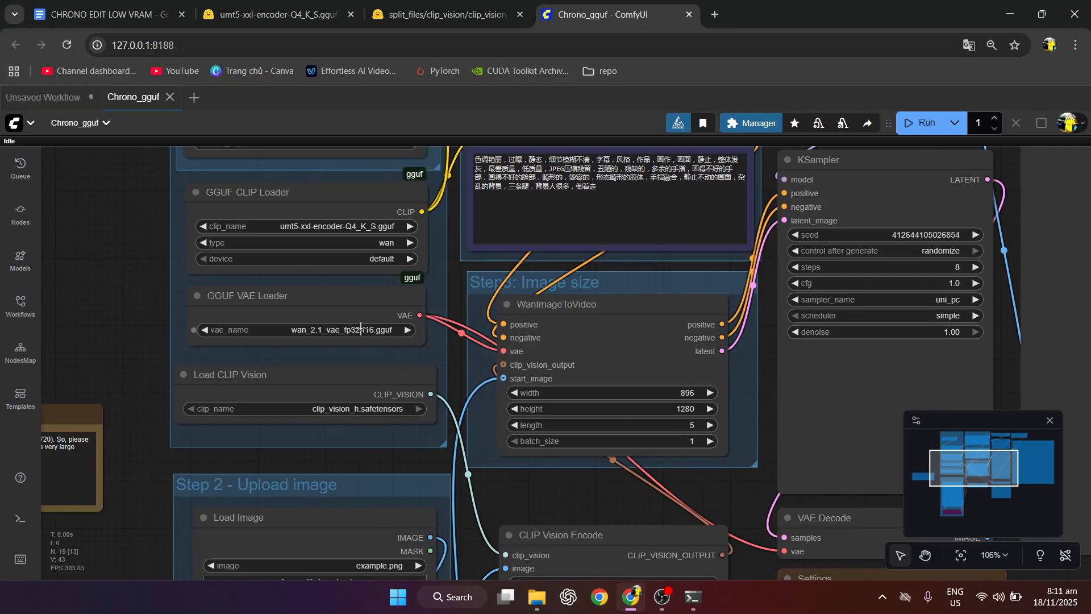
pyautogui.click(360, 330)
pyautogui.click(400, 428)
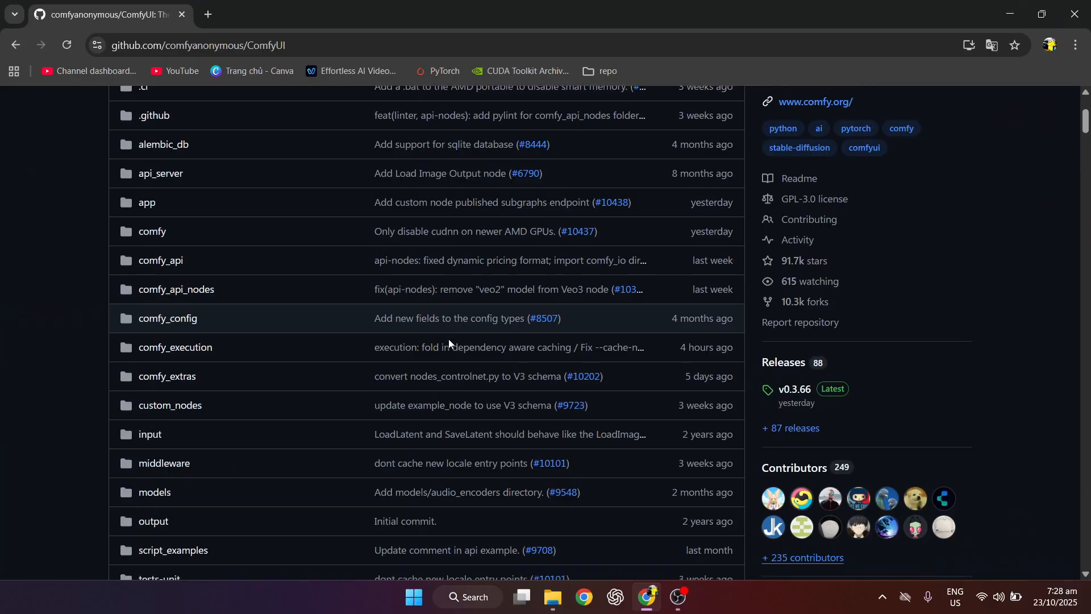
# Step: Open the latest ComfyUI release, v0.3.66, from the GitHub repository and go down to its downloadable assets
pyautogui.scroll(4, 448, 339)
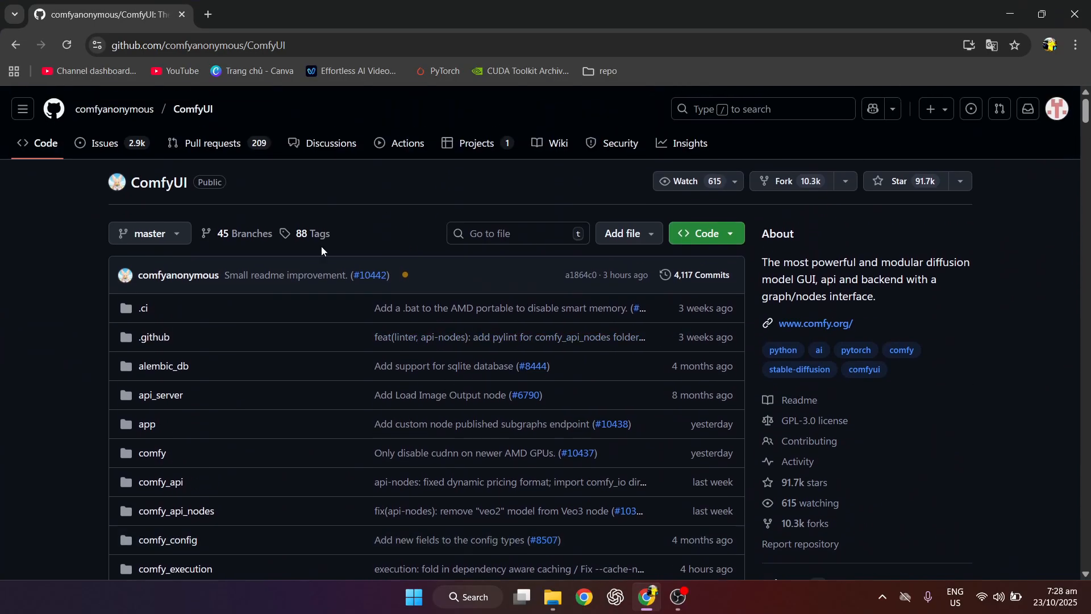
pyautogui.scroll(-3, 502, 223)
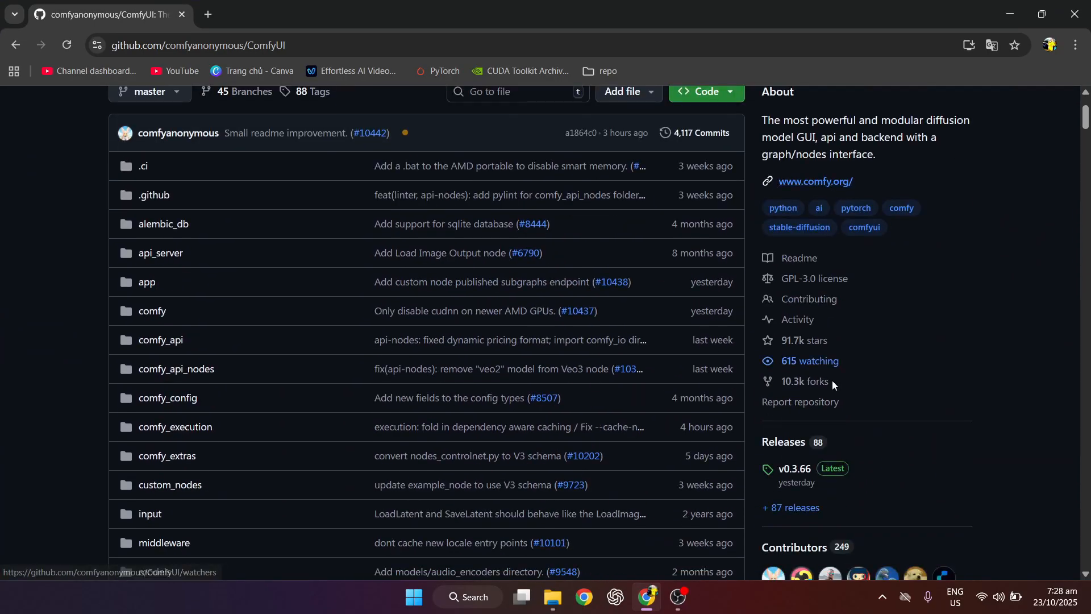
pyautogui.click(794, 470)
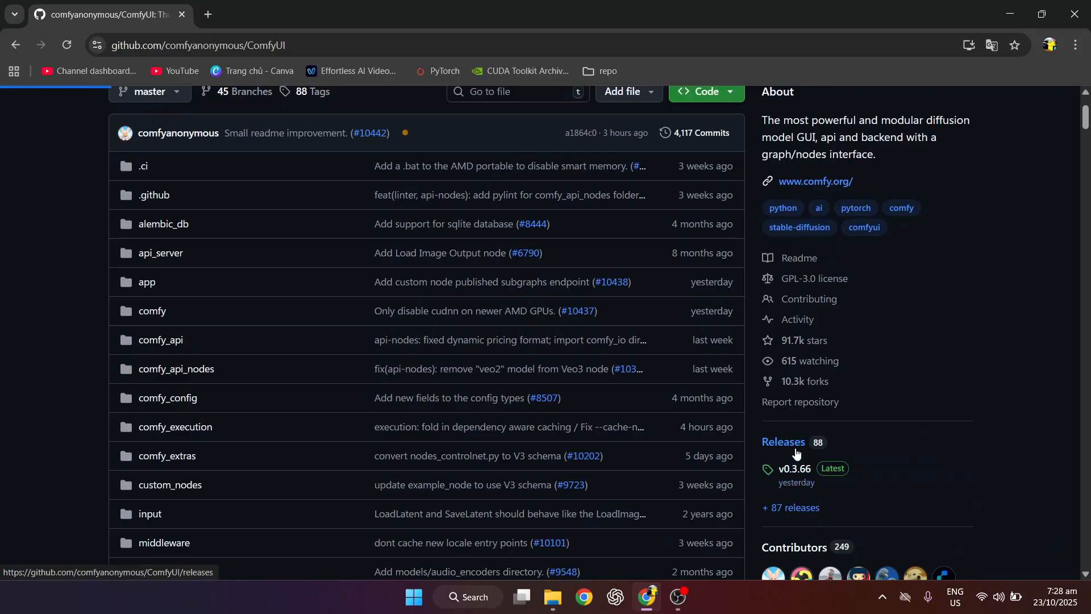
pyautogui.scroll(-10, 110, 338)
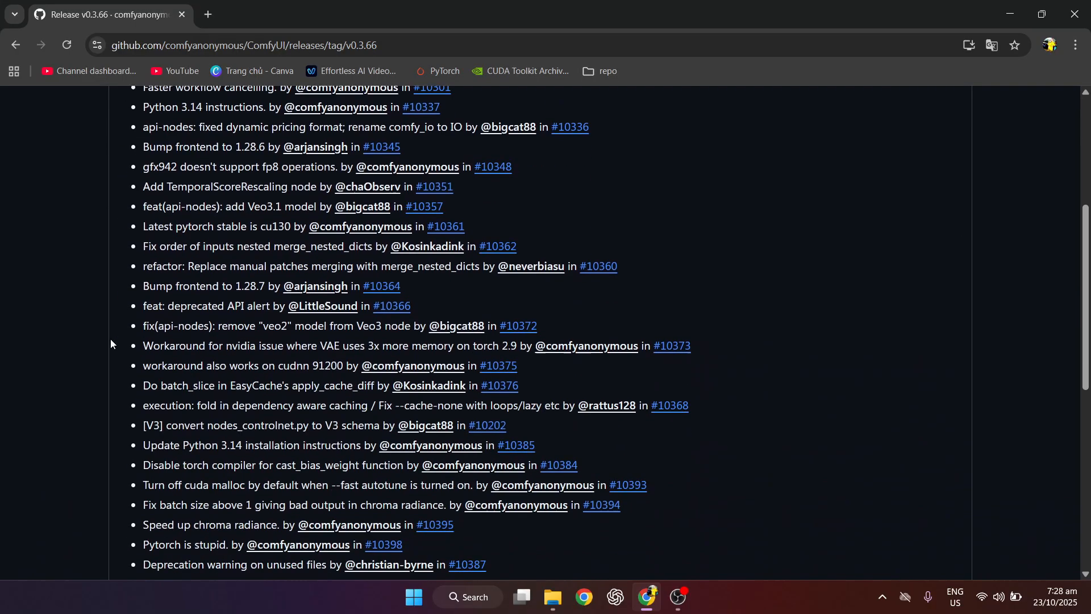
pyautogui.scroll(-3, 110, 339)
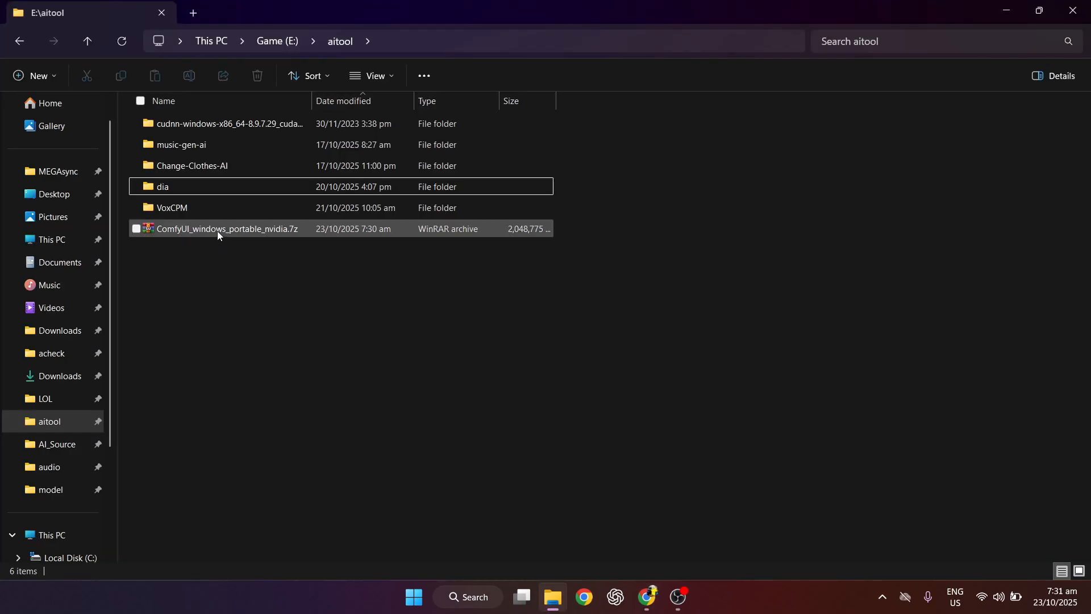
# Step: Extract ComfyUI_windows_portable_nvidia.7z into the aitool folder with 7-Zip and open the extracted ComfyUI_windows_portable folder
pyautogui.click(217, 231)
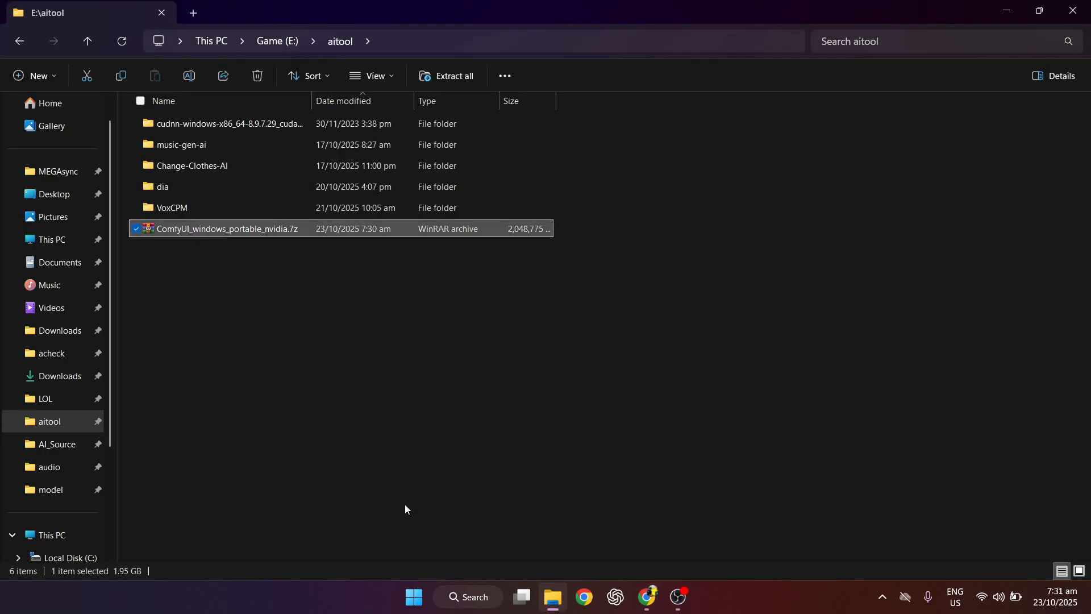
pyautogui.rightClick(232, 230)
pyautogui.click(307, 478)
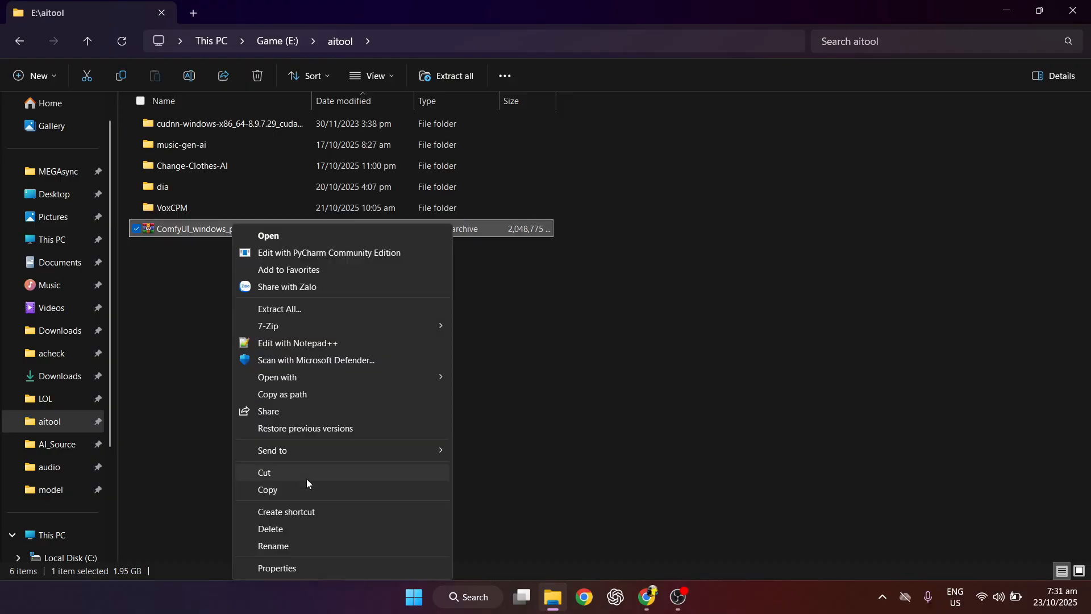
pyautogui.moveTo(363, 326)
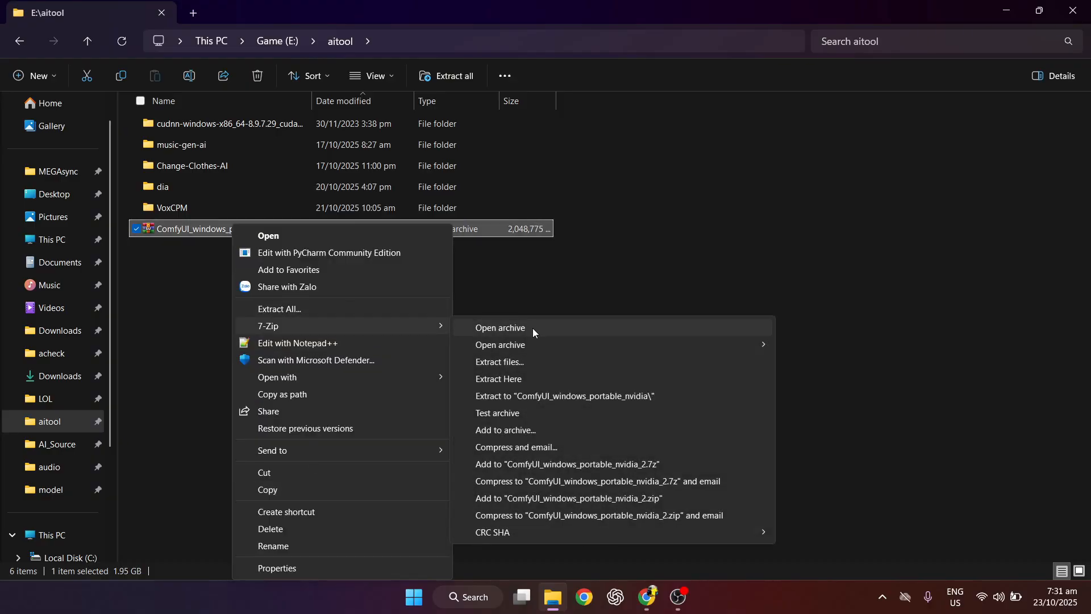
pyautogui.click(529, 380)
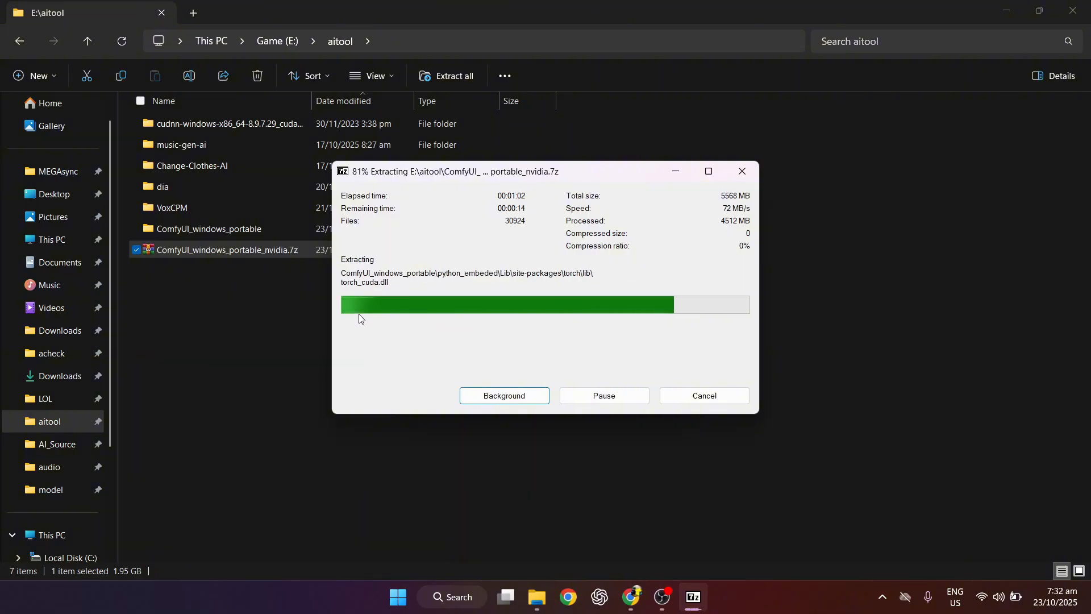
pyautogui.doubleClick(209, 229)
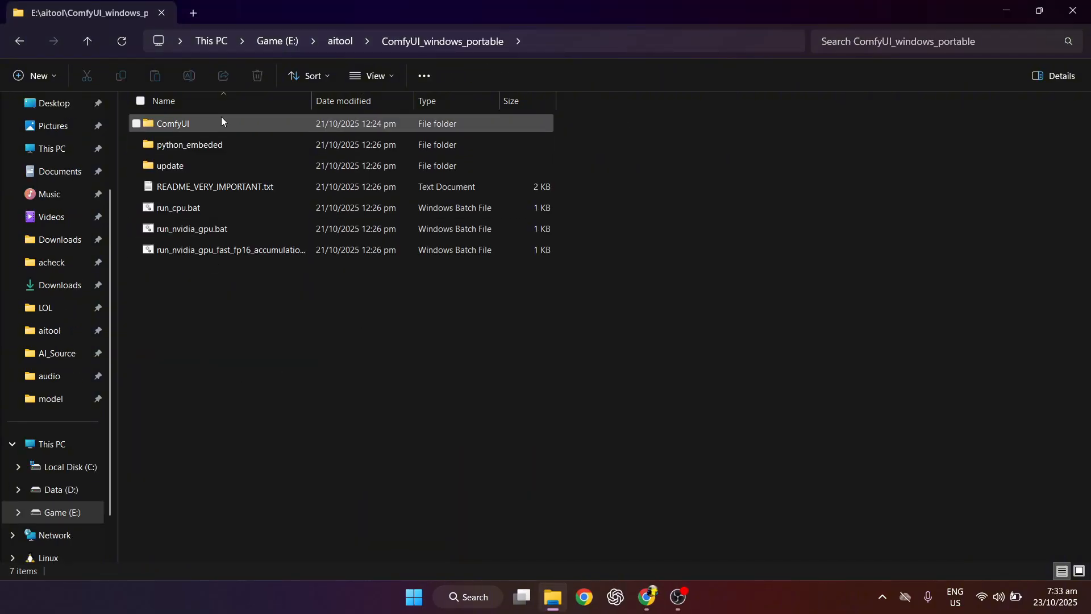
# Step: Switch to Chrome, search for comfyui manager, and open the installation instructions in the ComfyUI-Manager GitHub repository
pyautogui.click(646, 595)
pyautogui.hotkey('alt', 'Left')
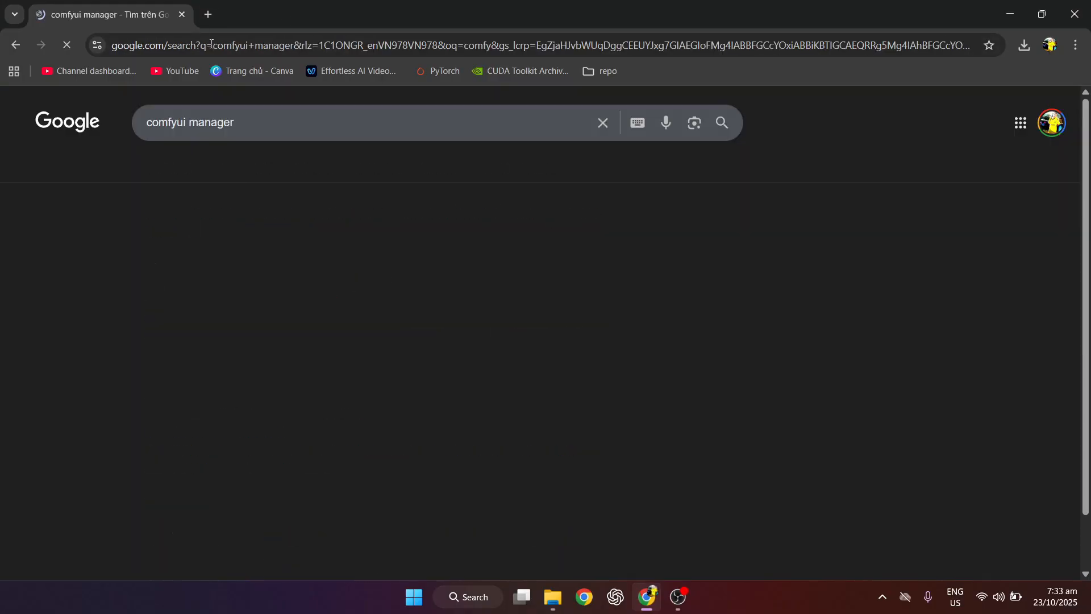
pyautogui.click(239, 273)
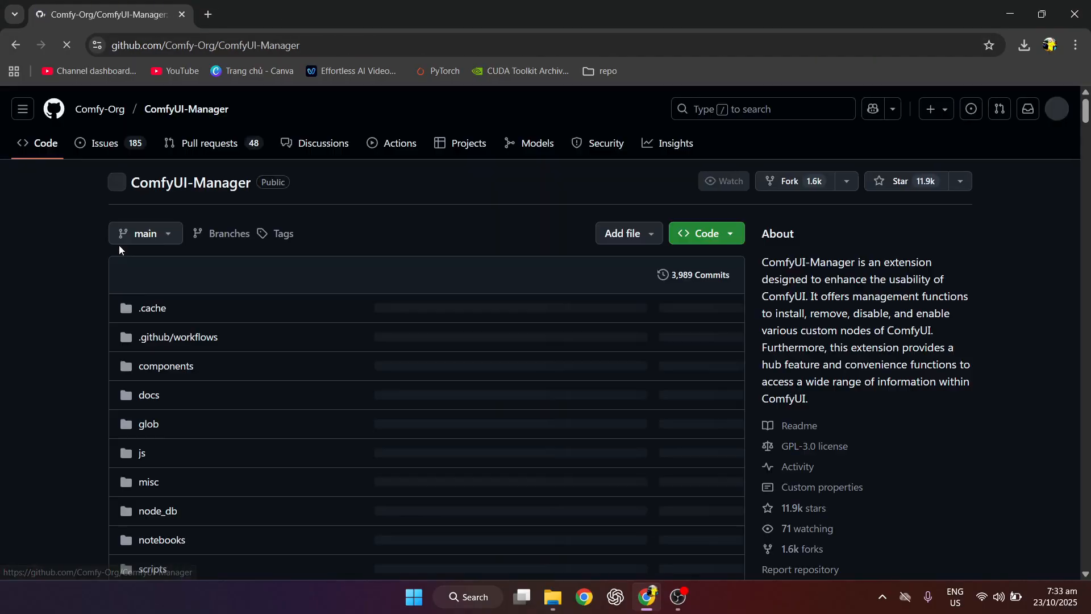
pyautogui.scroll(-15, 76, 240)
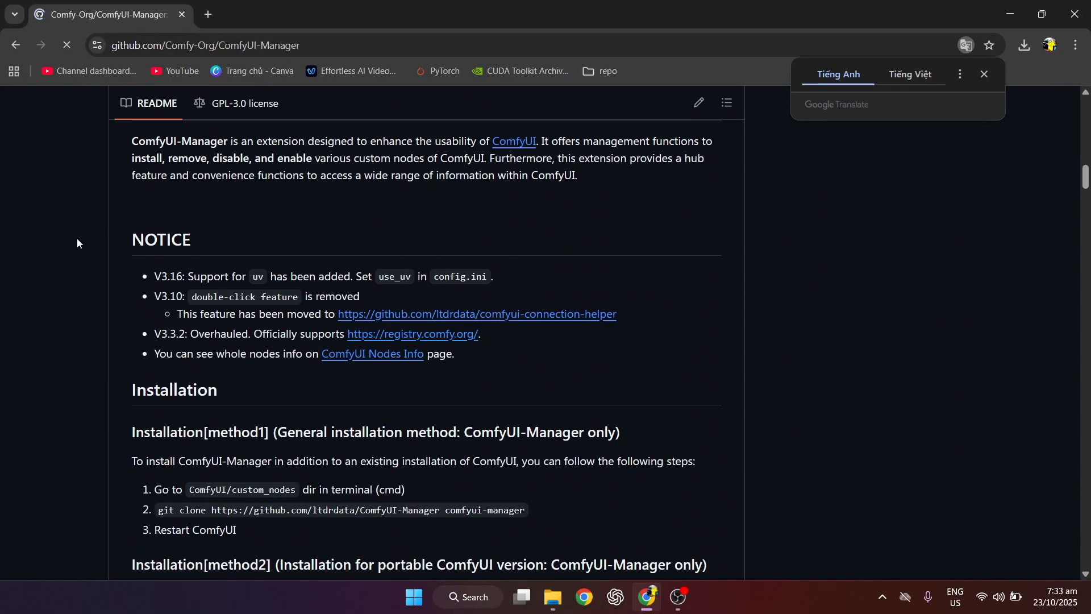
pyautogui.scroll(-3, 77, 238)
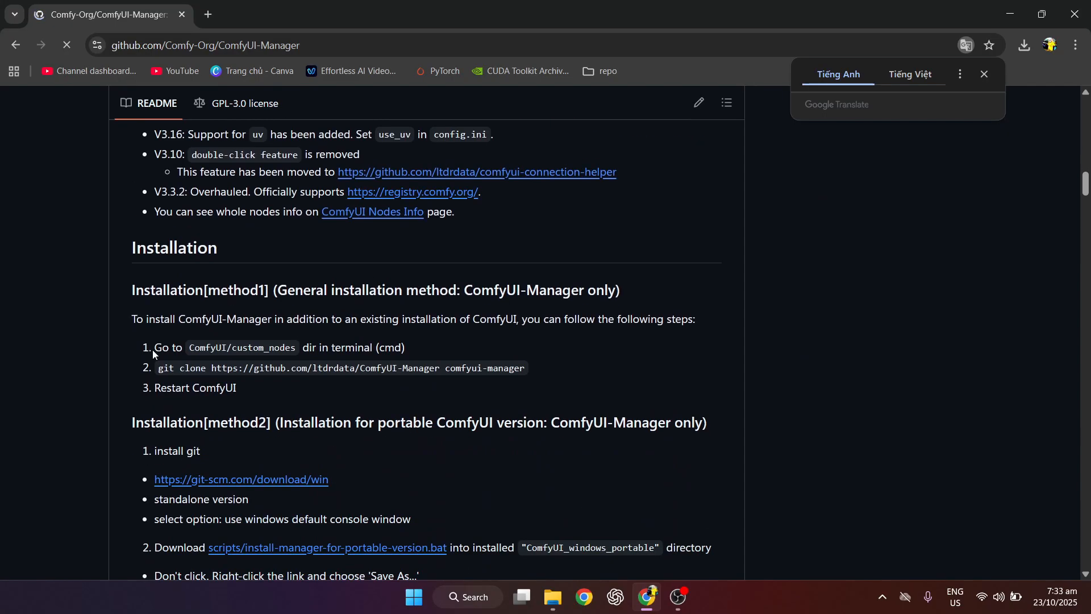
# Step: Open Command Prompt and switch to the E: drive
pyautogui.click(487, 606)
pyautogui.write('cmd')
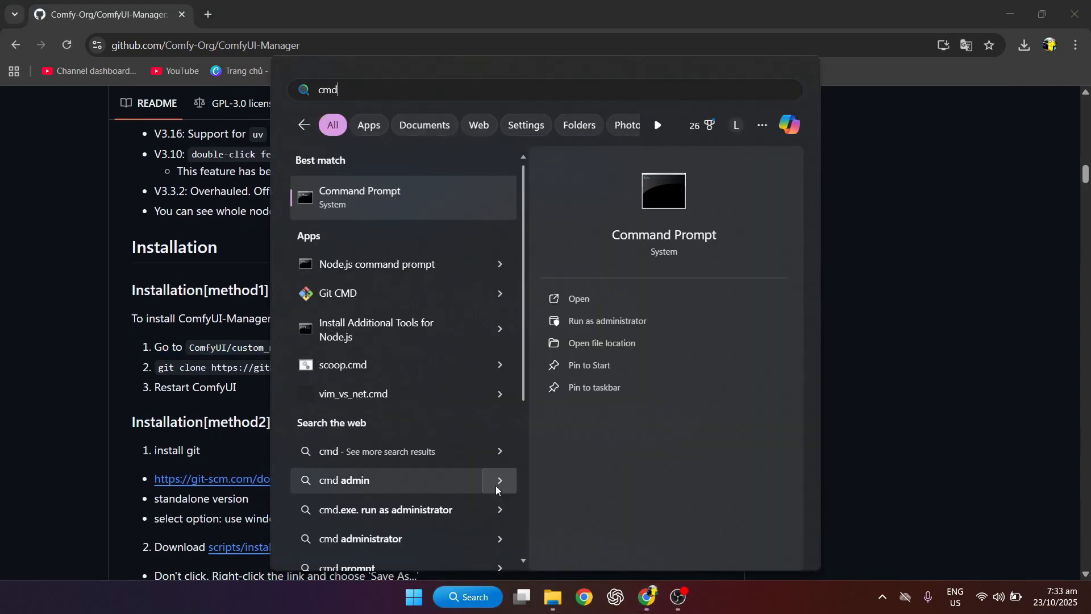
pyautogui.click(384, 199)
pyautogui.write('e')
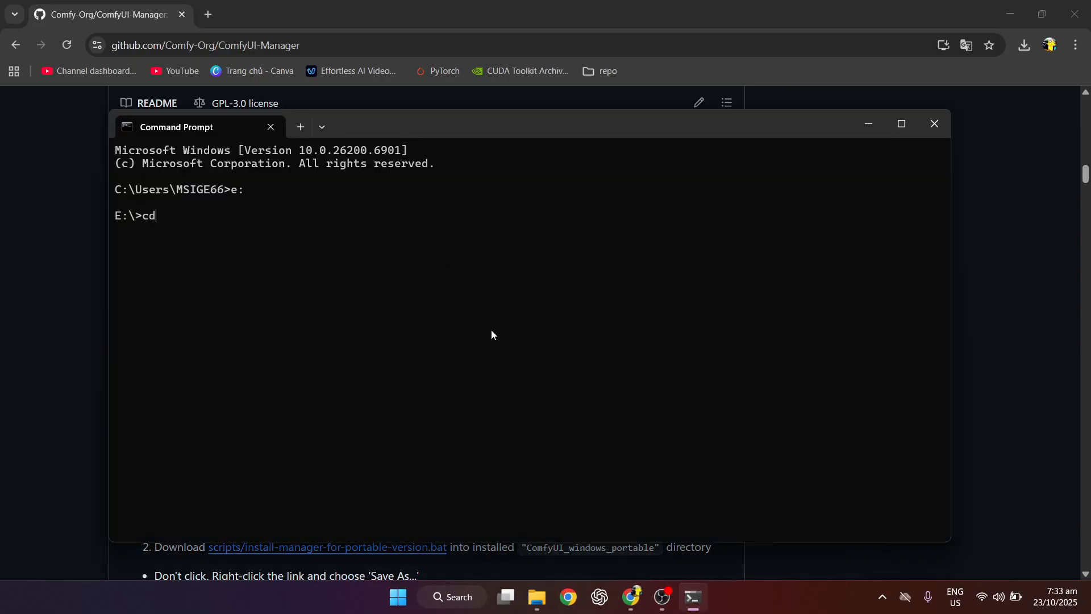
# Step: Copy the path of ComfyUI's custom_nodes folder in File Explorer and change the Command Prompt directory to E:\aitool\ComfyUI_windows_portable\ComfyUI\custom_nodes
pyautogui.click(546, 601)
pyautogui.doubleClick(182, 142)
pyautogui.click(442, 41)
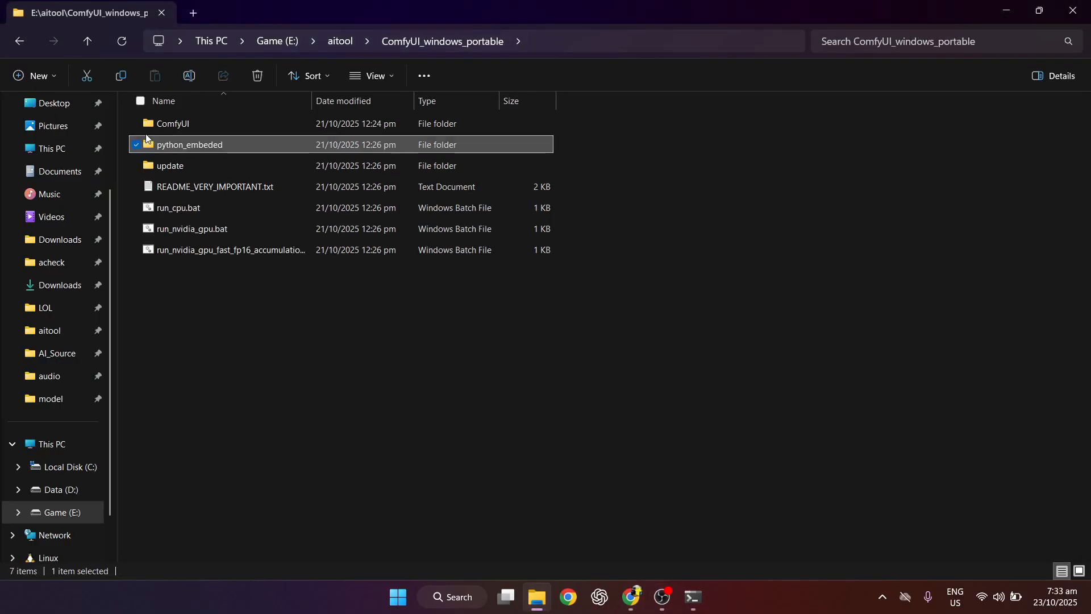
pyautogui.doubleClick(167, 121)
pyautogui.doubleClick(221, 376)
pyautogui.click(722, 41)
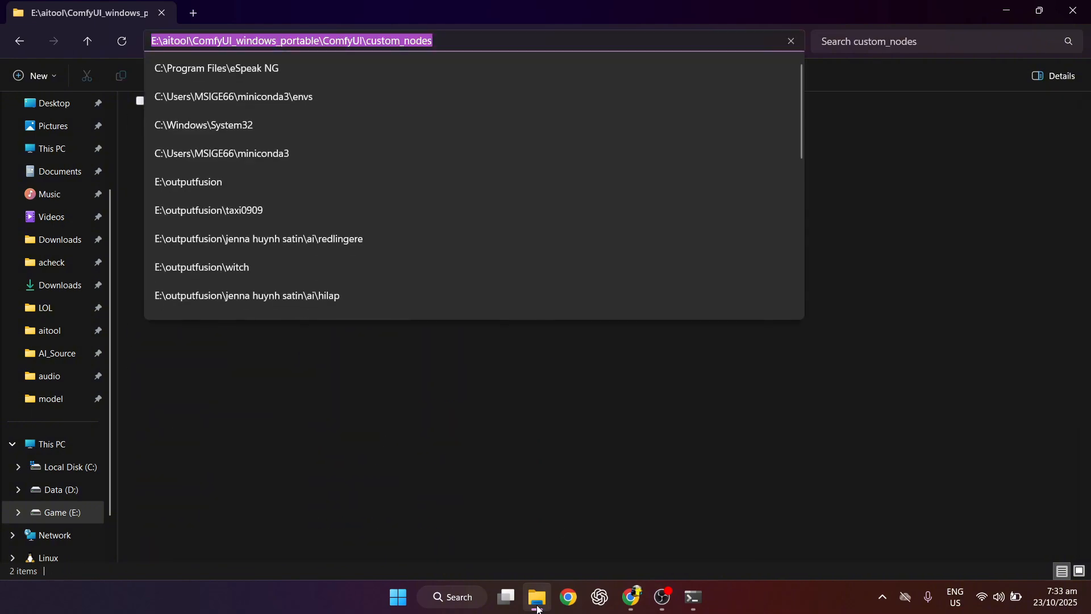
pyautogui.click(536, 601)
pyautogui.write('E:\\aitool\\ComfyUI_windows_portable\\ComfyUI\\custom_nodes')
pyautogui.press('Return')
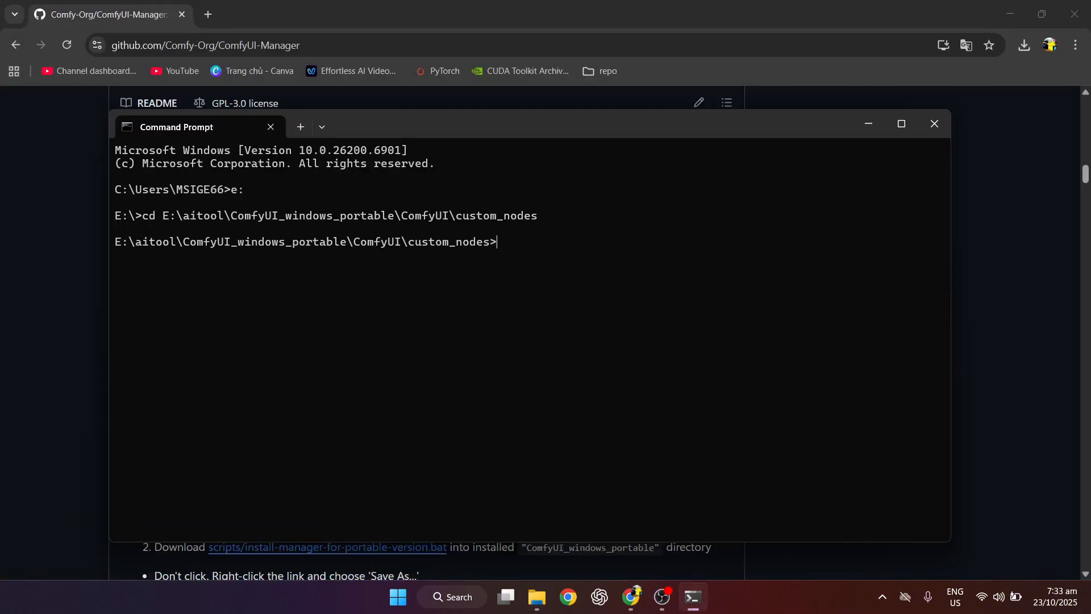
pyautogui.click(28, 292)
pyautogui.moveTo(157, 367); pyautogui.dragTo(524, 368)
pyautogui.click(693, 597)
pyautogui.write('git clone https://github.com/ltdrdata/ComfyUI-Manager comfyui-manager')
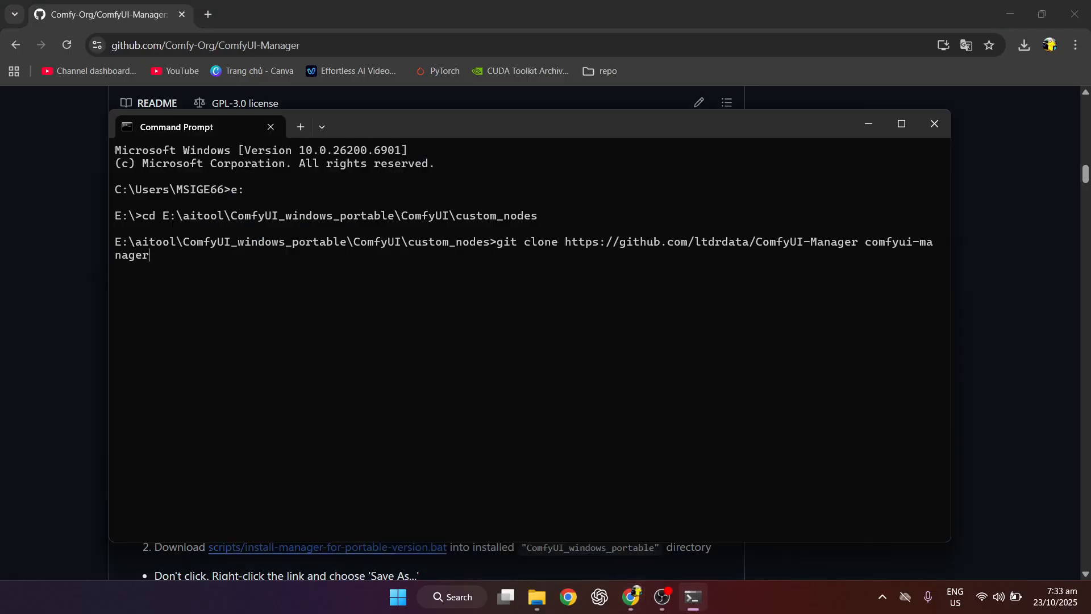
pyautogui.press('Return')
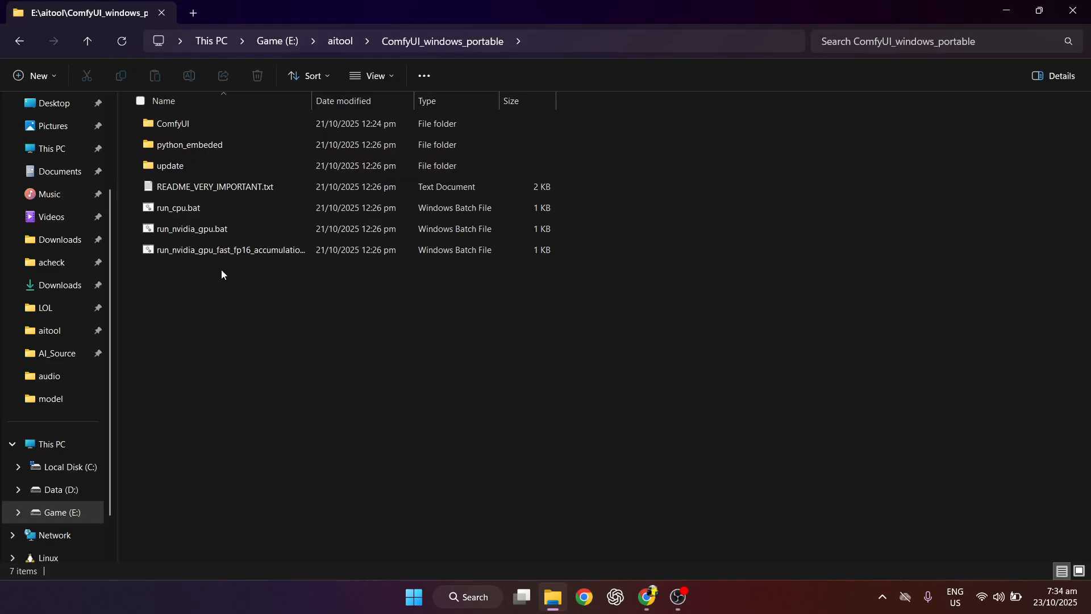
# Step: Launch ComfyUI with run_nvidia_gpu.bat from the ComfyUI_windows_portable folder
pyautogui.doubleClick(244, 229)
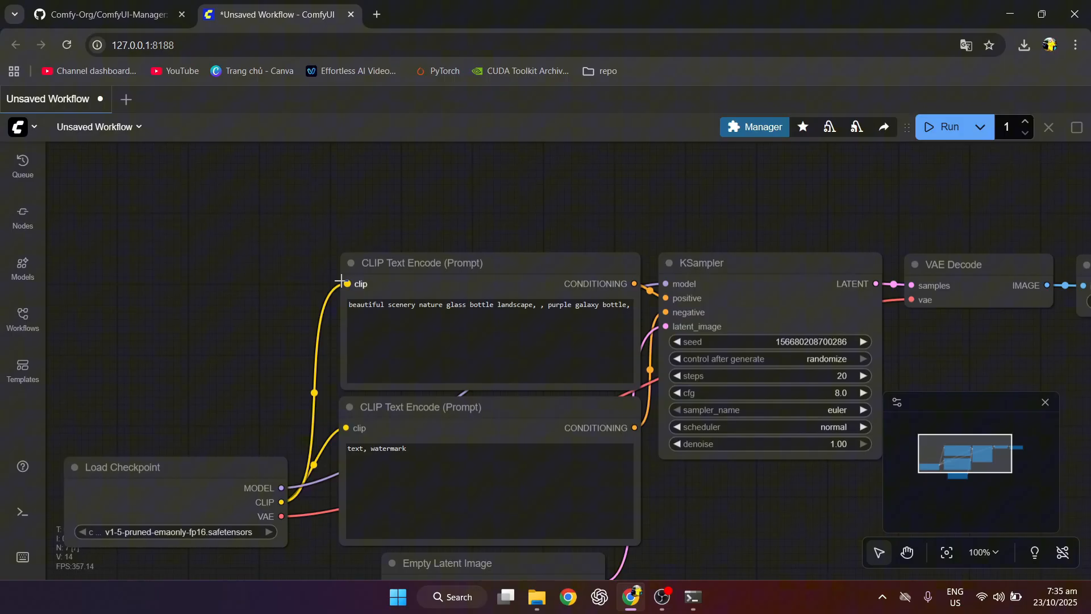
pyautogui.moveTo(269, 292); pyautogui.dragTo(232, 262)
pyautogui.scroll(-2, 244, 206)
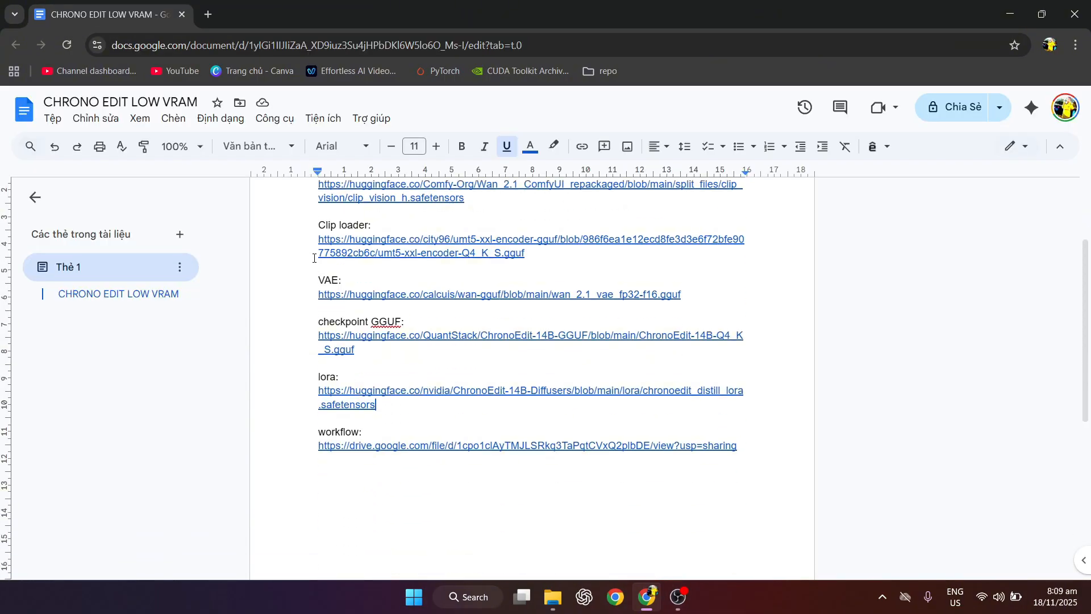
# Step: Open the Hugging Face pages for the CLIP VISION and Clip loader models from the CHRONO EDIT LOW VRAM document
pyautogui.scroll(3, 528, 341)
pyautogui.click(360, 314)
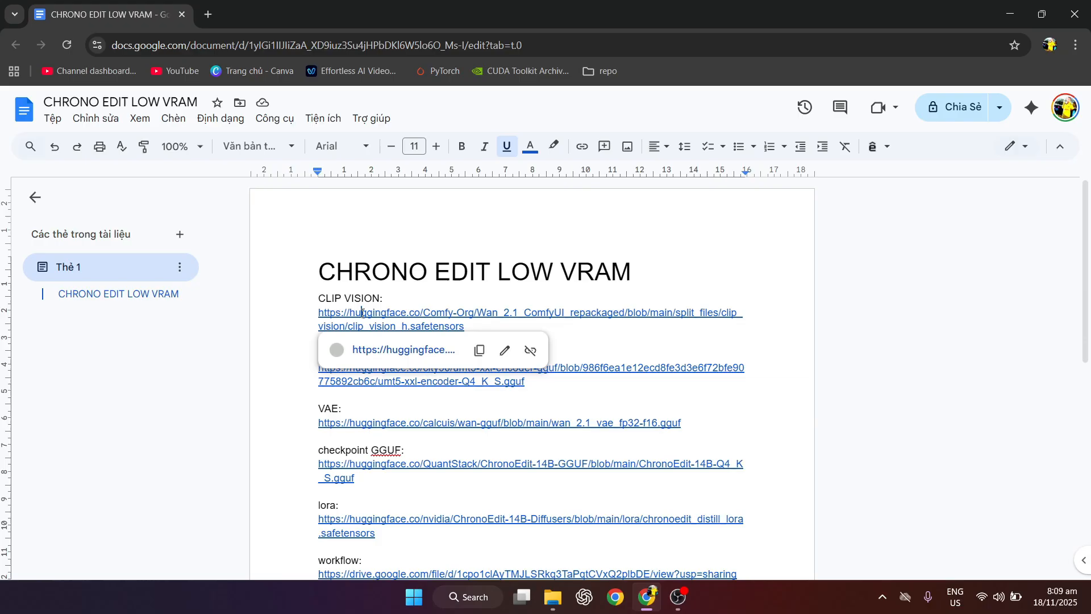
pyautogui.click(396, 351)
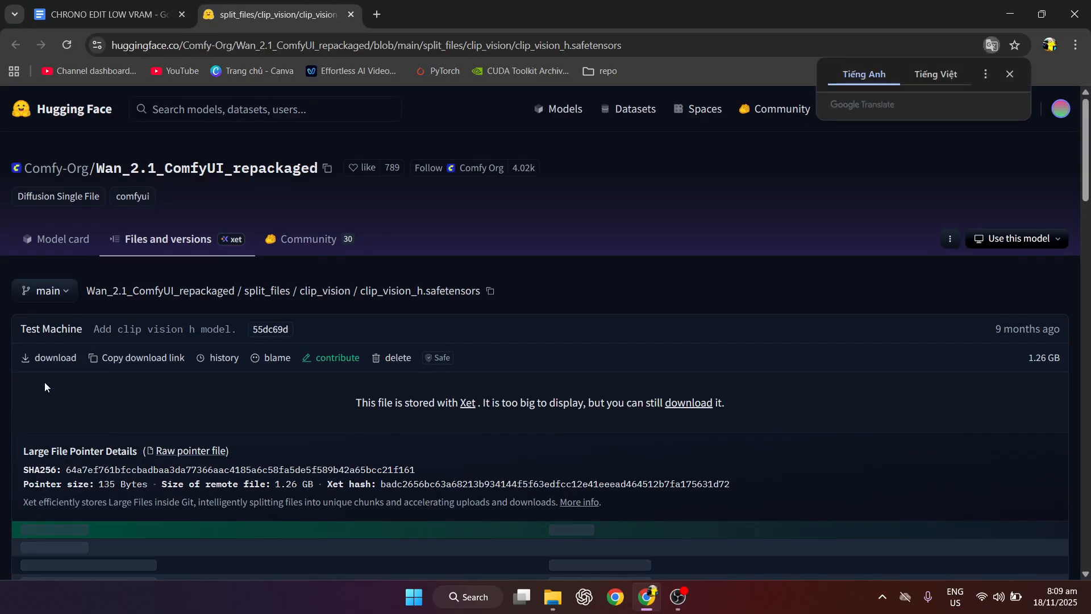
pyautogui.click(97, 17)
pyautogui.click(376, 370)
pyautogui.click(368, 401)
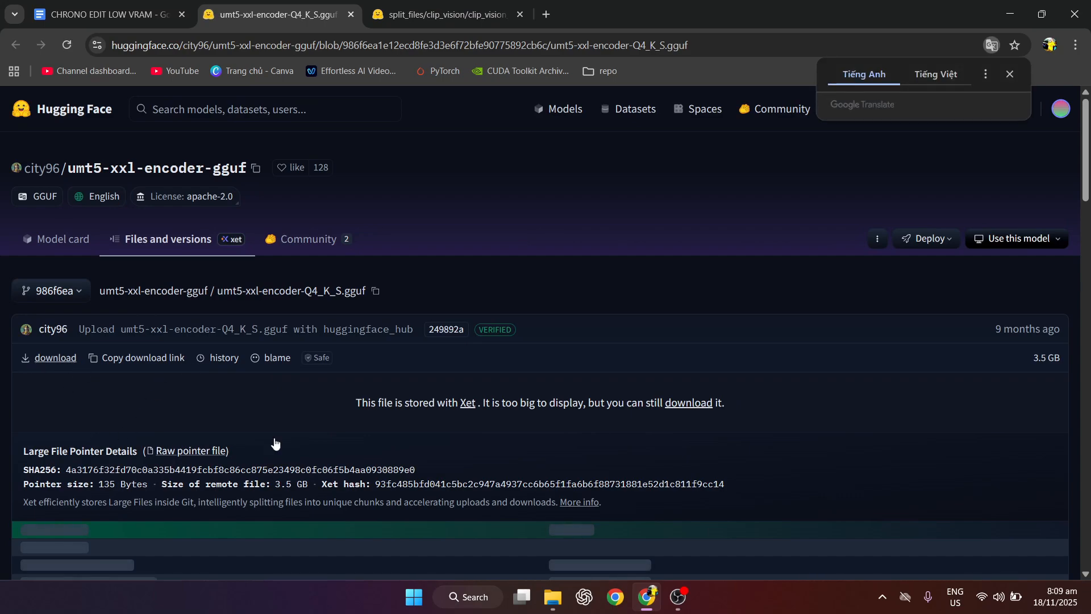
# Step: Switch to File Explorer and open the ComfyUI\models folder inside ComfyUI_windows_portable
pyautogui.click(550, 610)
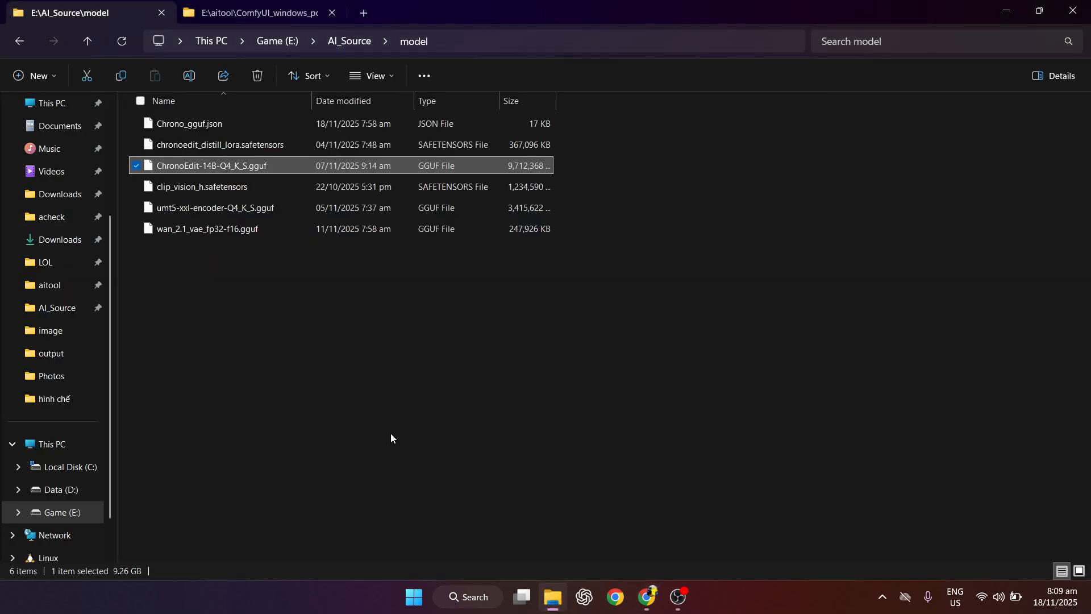
pyautogui.click(250, 12)
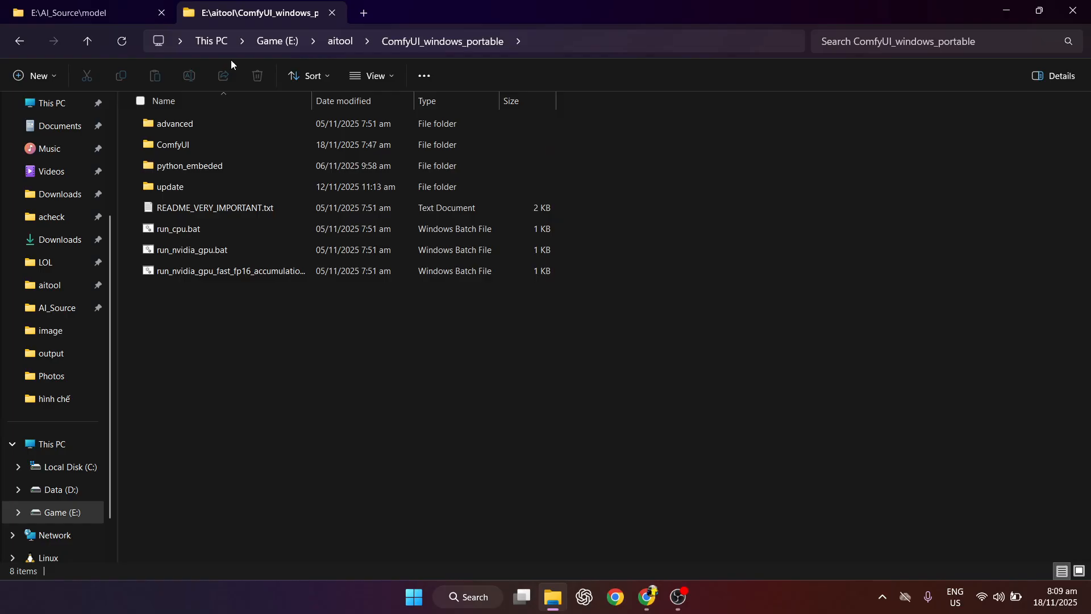
pyautogui.doubleClick(221, 146)
pyautogui.doubleClick(172, 458)
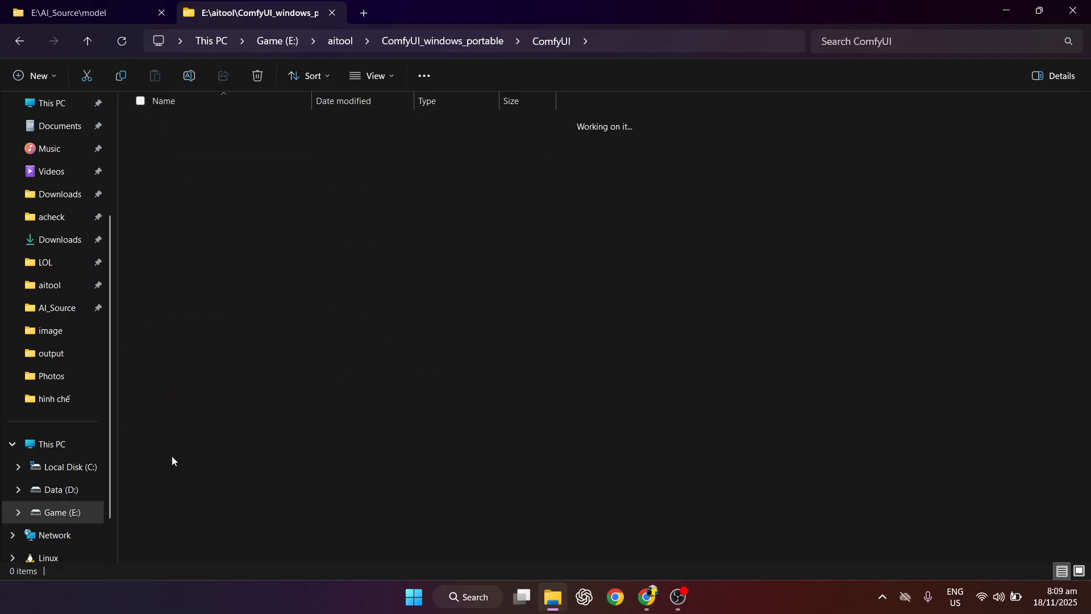
# Step: Move chronoedit_distill_lora.safetensors from AI_Source\model into ComfyUI's models\loras folder
pyautogui.click(88, 14)
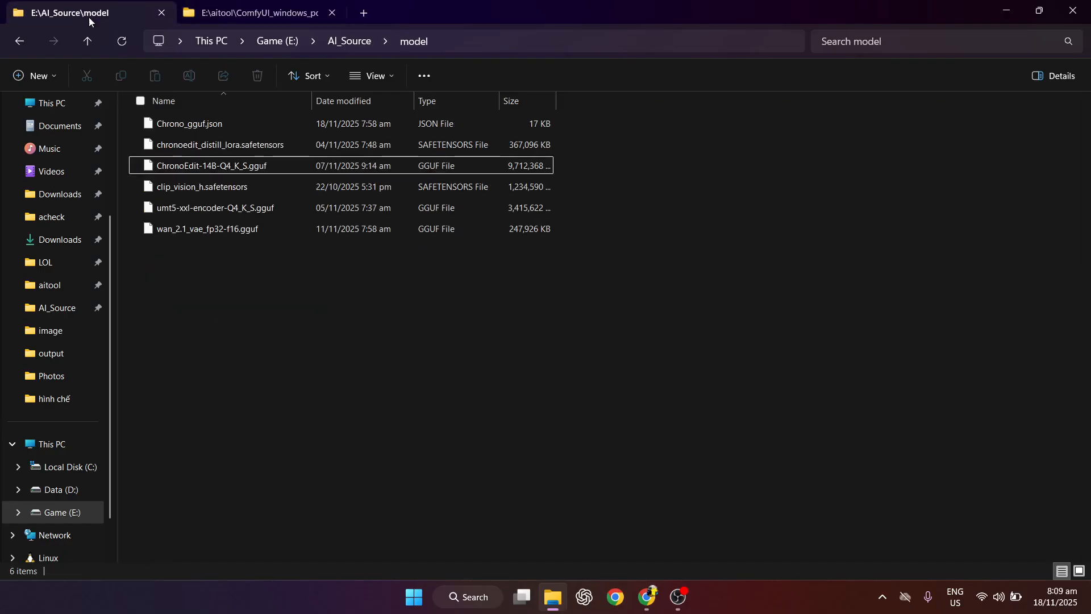
pyautogui.click(199, 146)
pyautogui.click(254, 7)
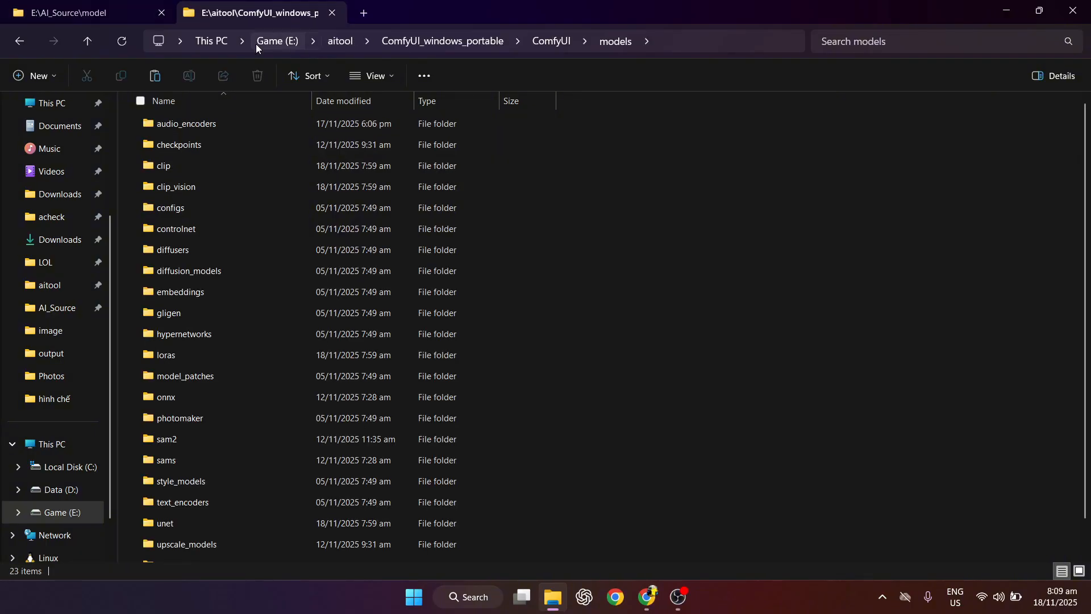
pyautogui.doubleClick(191, 352)
pyautogui.hotkey('ctrl', 'v')
# Step: Move ChronoEdit-14B-Q4_K_S.gguf from AI_Source\model into ComfyUI's models\unet folder
pyautogui.click(94, 16)
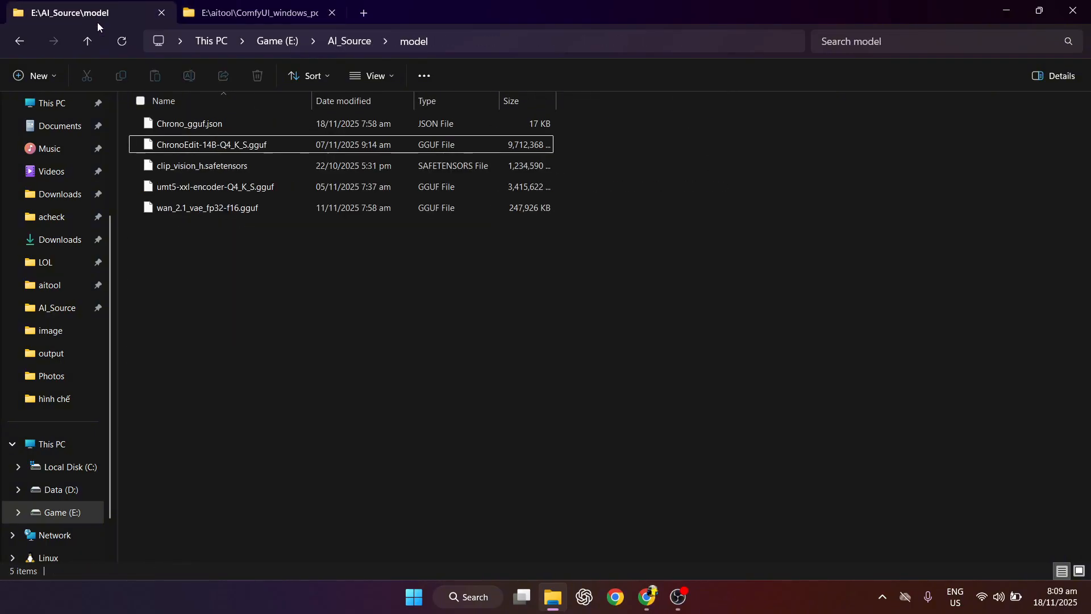
pyautogui.click(178, 145)
pyautogui.click(242, 10)
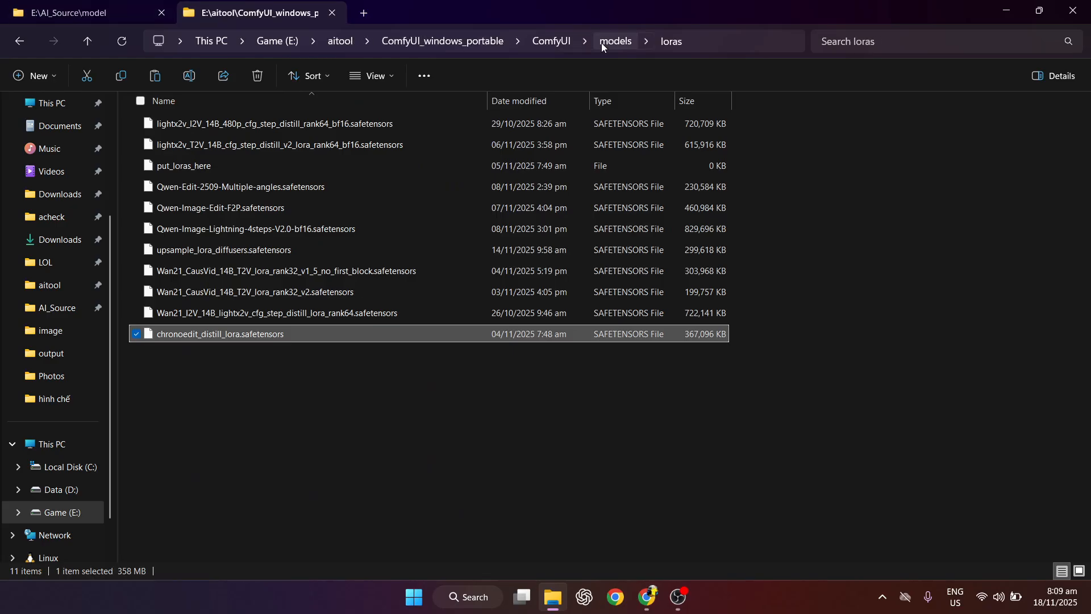
pyautogui.click(616, 41)
pyautogui.scroll(-1, 218, 436)
pyautogui.doubleClick(179, 485)
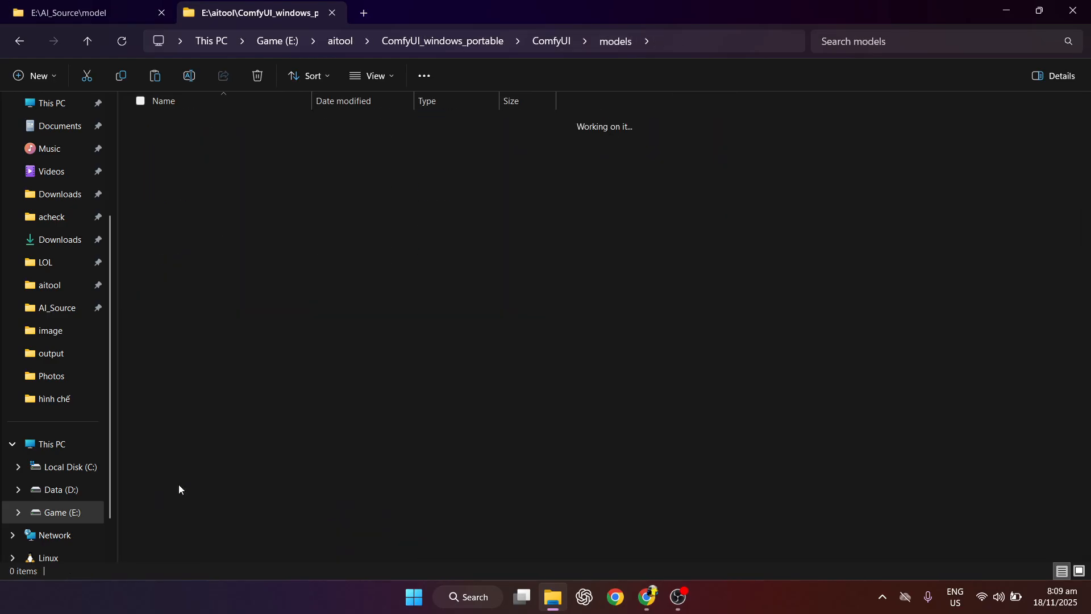
pyautogui.hotkey('ctrl', 'v')
# Step: Move clip_vision_h.safetensors from AI_Source\model into ComfyUI's models\clip folder
pyautogui.click(26, 6)
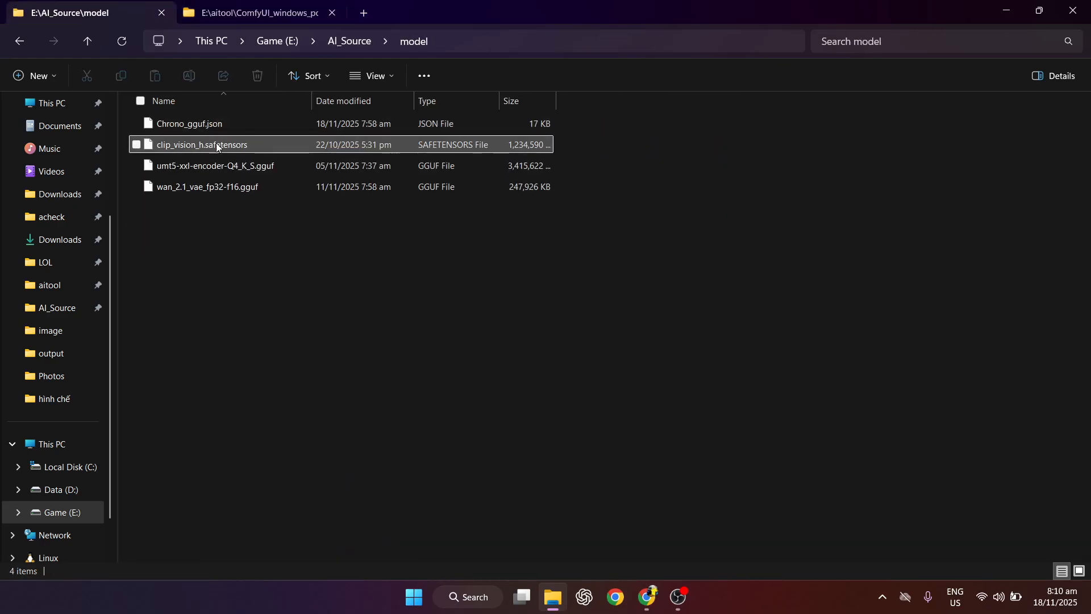
pyautogui.hotkey('ctrl', 'c')
pyautogui.click(264, 16)
pyautogui.hotkey('alt', 'Up')
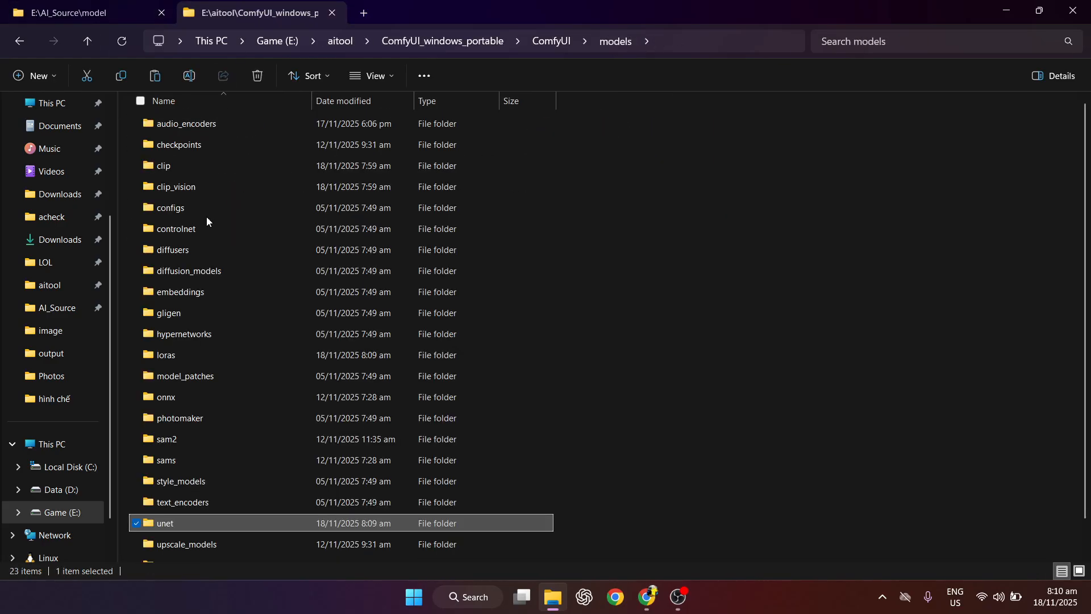
pyautogui.doubleClick(157, 166)
pyautogui.hotkey('ctrl', 'v')
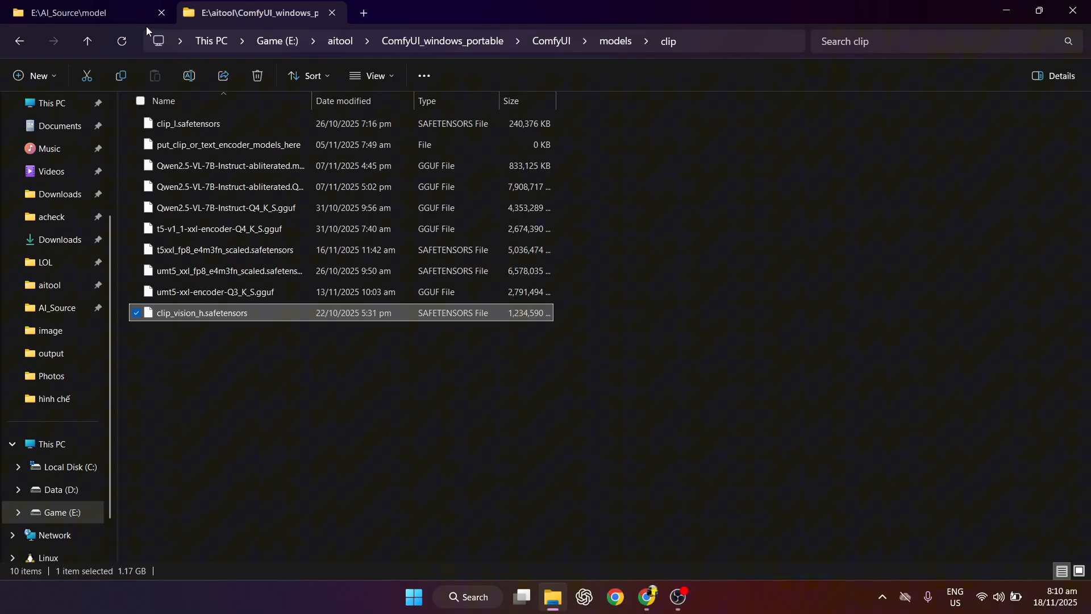
# Step: Relocate clip_vision_h.safetensors from the clip folder to ComfyUI's models\clip_vision folder
pyautogui.click(619, 42)
pyautogui.doubleClick(183, 188)
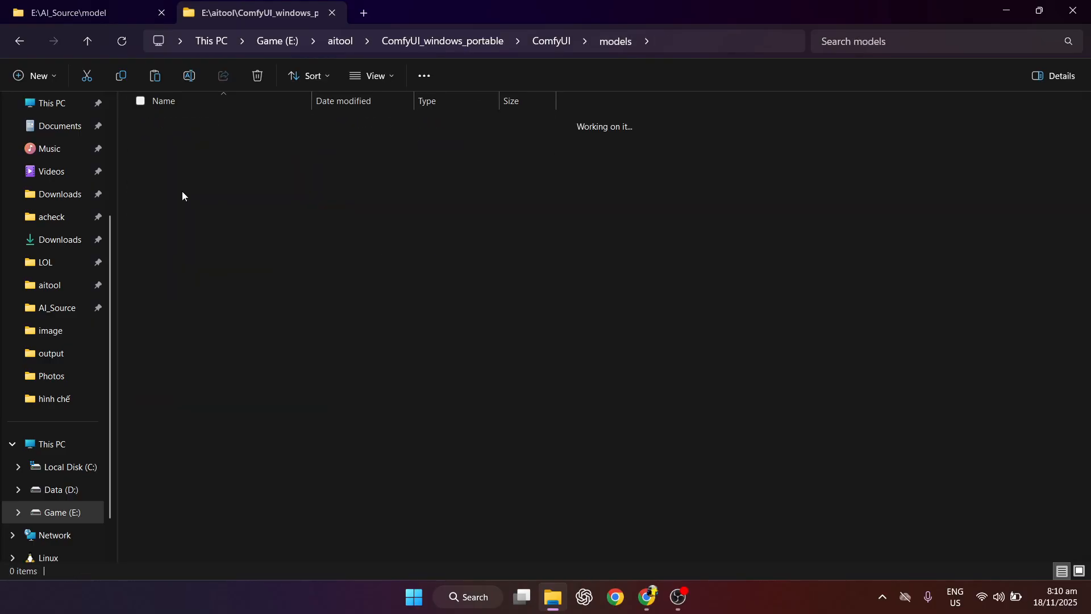
pyautogui.hotkey('ctrl', 'v')
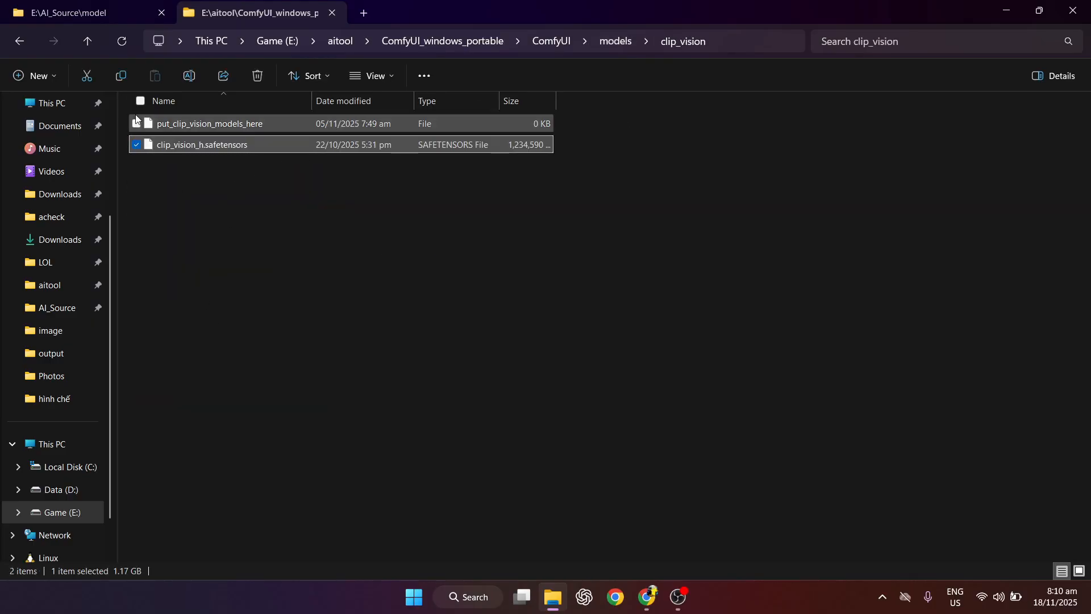
# Step: Move umt5-xxl-encoder-Q4_K_S.gguf from AI_Source\model into ComfyUI's models\clip folder
pyautogui.click(73, 13)
pyautogui.click(245, 6)
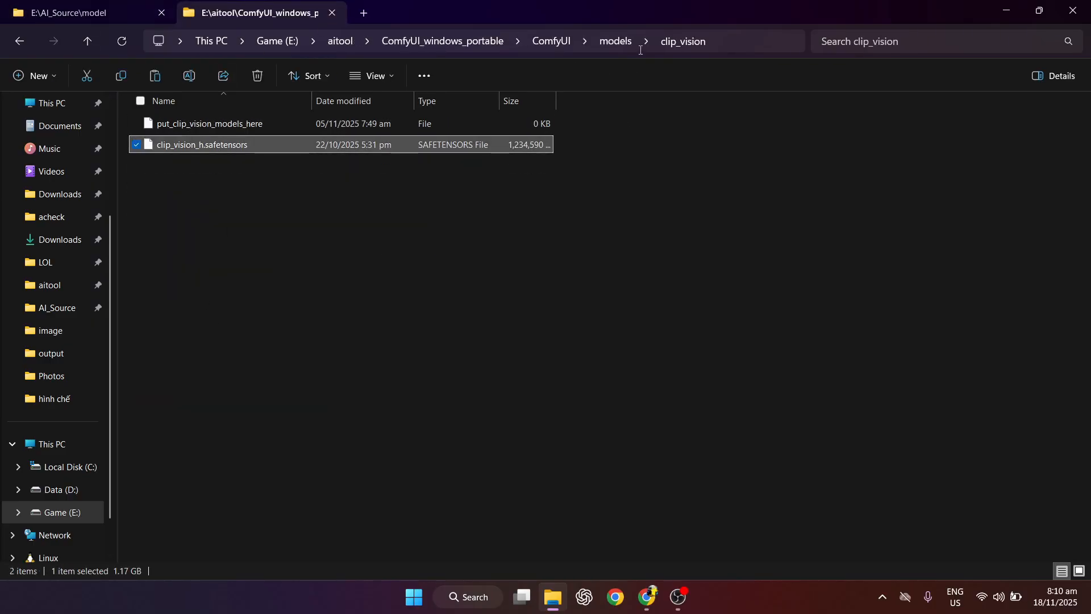
pyautogui.click(645, 42)
pyautogui.click(614, 42)
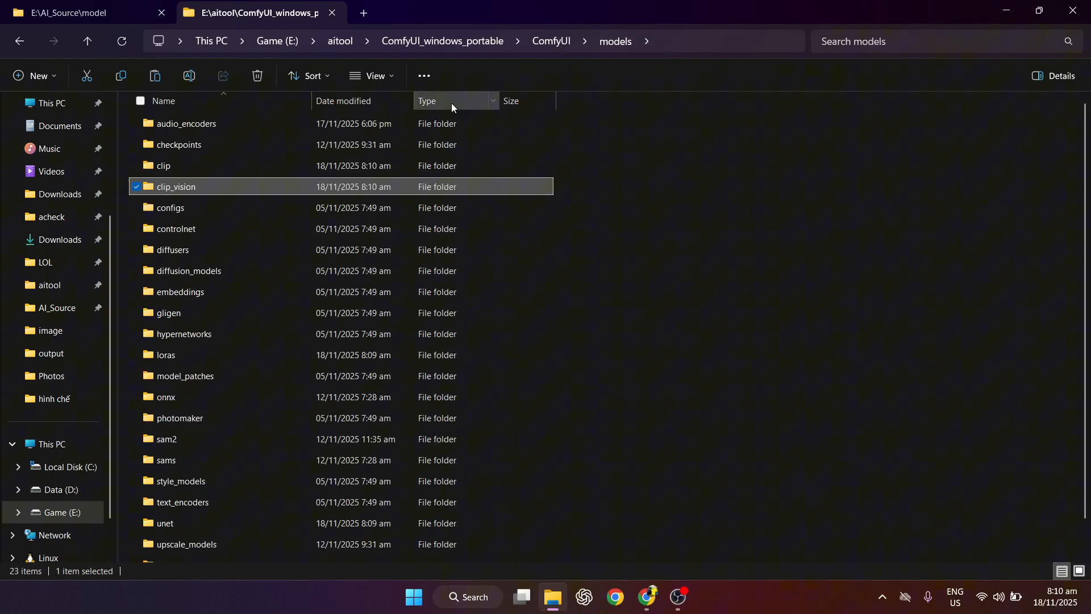
pyautogui.doubleClick(239, 164)
pyautogui.hotkey('ctrl', 'v')
# Step: Move wan_2.1_vae_fp32-f16.gguf from AI_Source\model into ComfyUI's models\vae folder
pyautogui.click(73, 10)
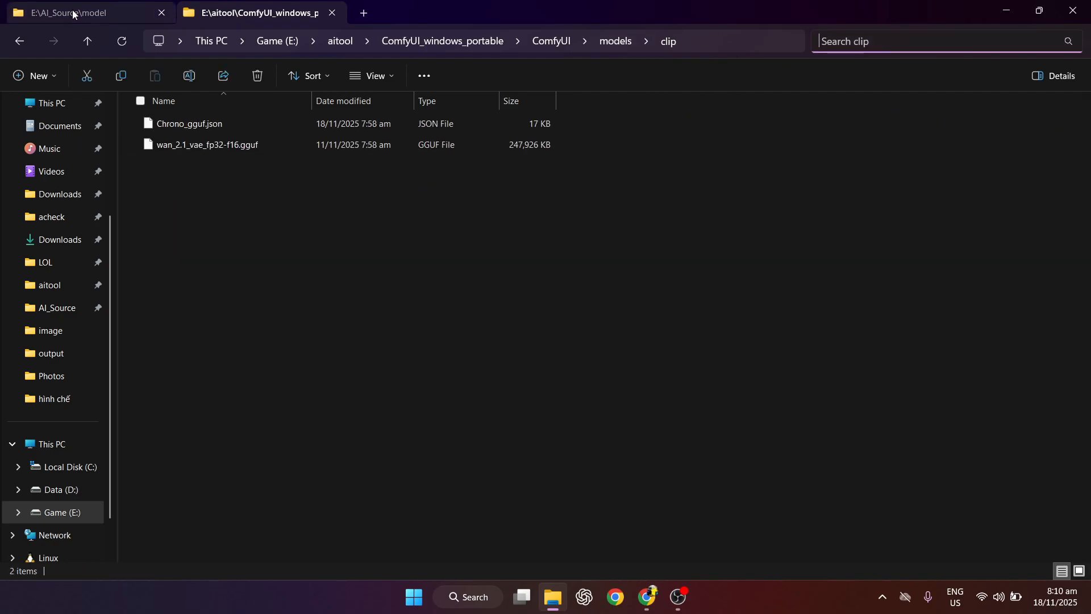
pyautogui.click(224, 146)
pyautogui.click(208, 7)
pyautogui.click(616, 42)
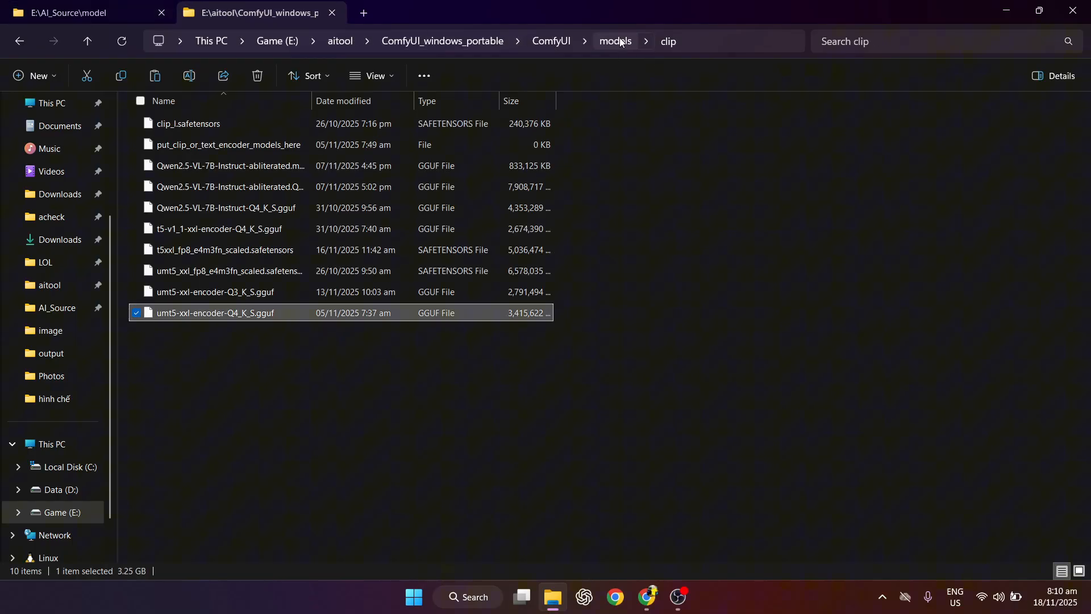
pyautogui.click(216, 529)
pyautogui.doubleClick(216, 533)
pyautogui.hotkey('ctrl', 'v')
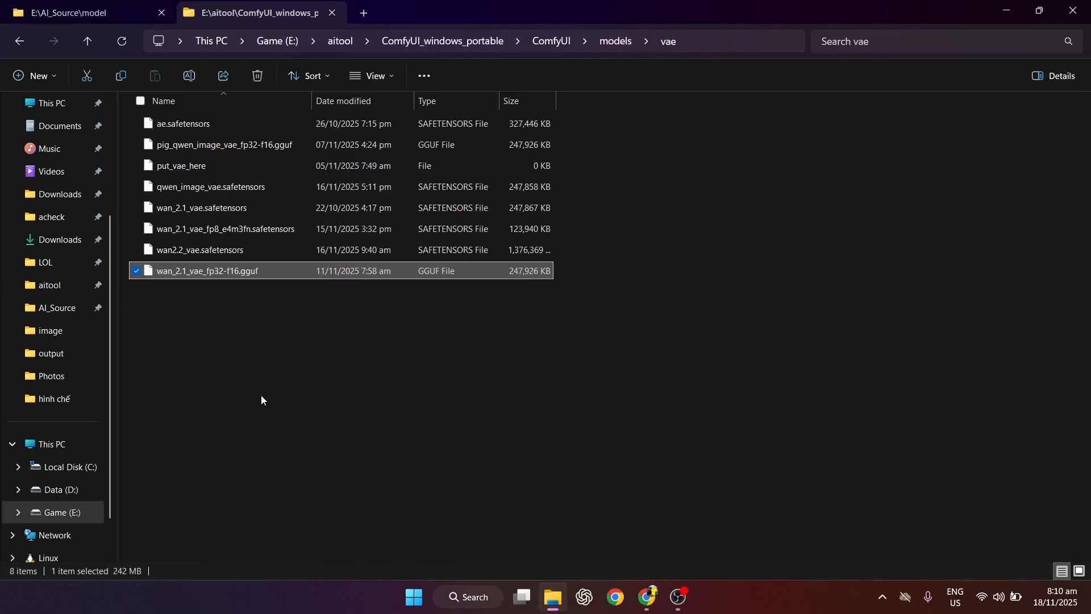
# Step: Return to the ComfyUI_windows_portable folder and start ComfyUI with run_nvidia_gpu.bat
pyautogui.click(108, 22)
pyautogui.click(253, 13)
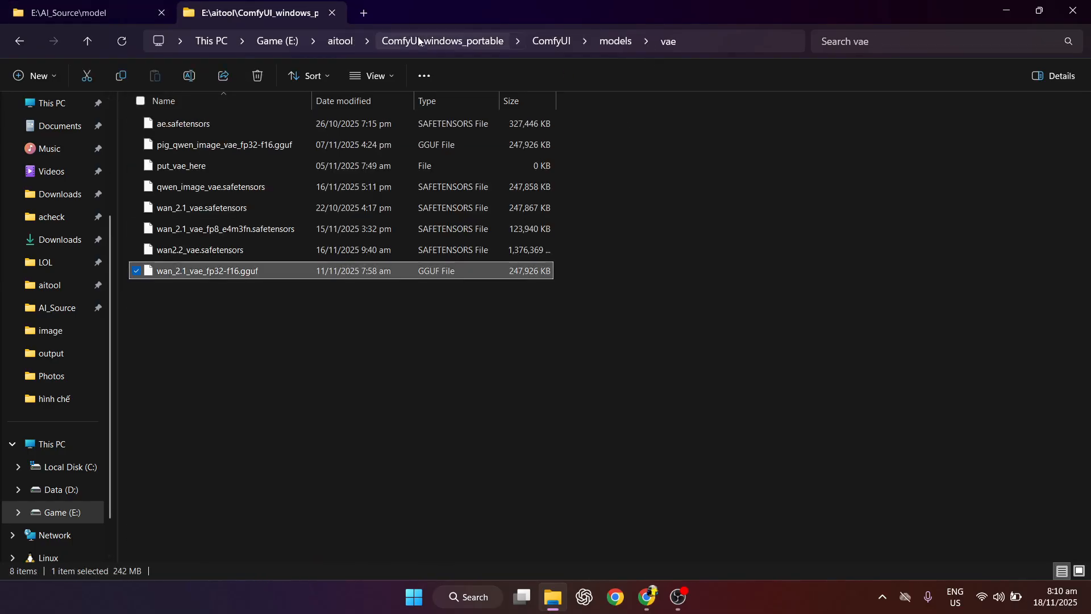
pyautogui.click(540, 43)
pyautogui.click(441, 42)
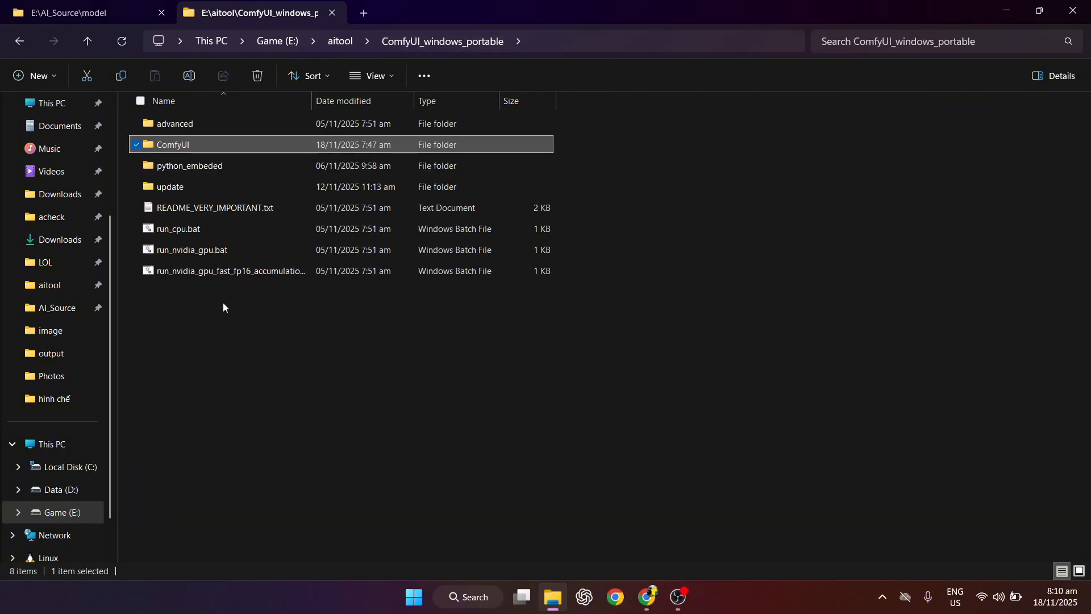
pyautogui.click(189, 250)
pyautogui.doubleClick(188, 250)
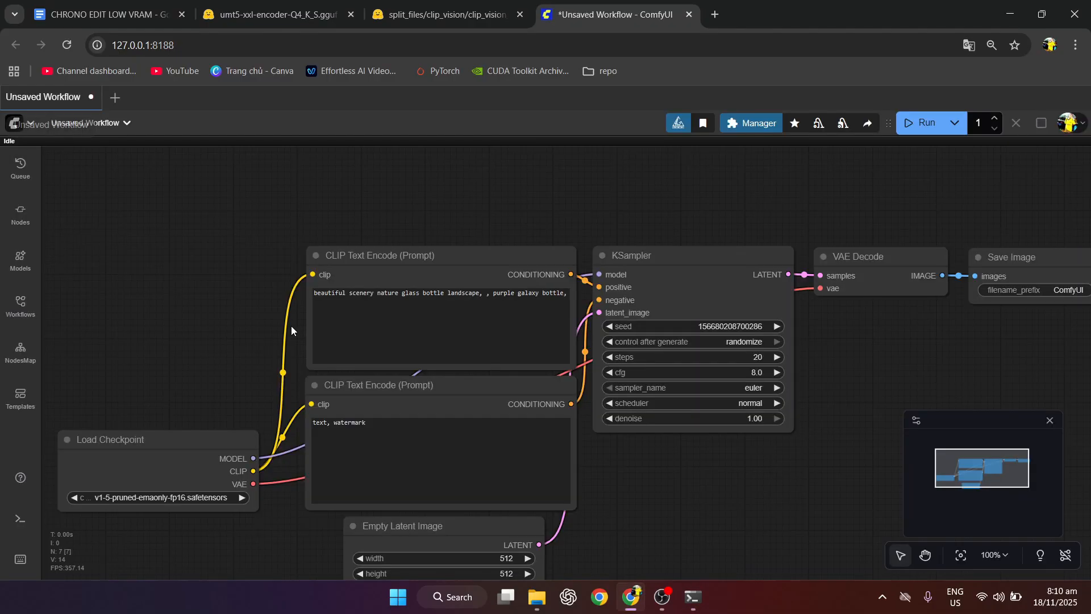
# Step: Load the Chrono_gguf.json workflow from AI_Source\model in File Explorer into the ComfyUI canvas
pyautogui.moveTo(263, 341); pyautogui.dragTo(241, 277)
pyautogui.scroll(-2, 241, 278)
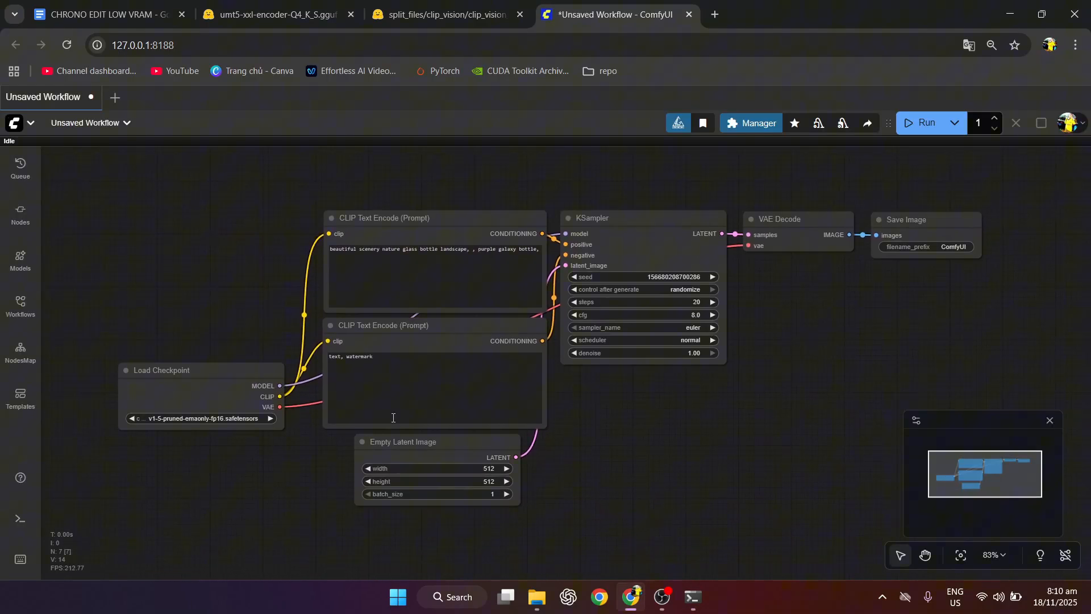
pyautogui.click(539, 605)
pyautogui.click(74, 6)
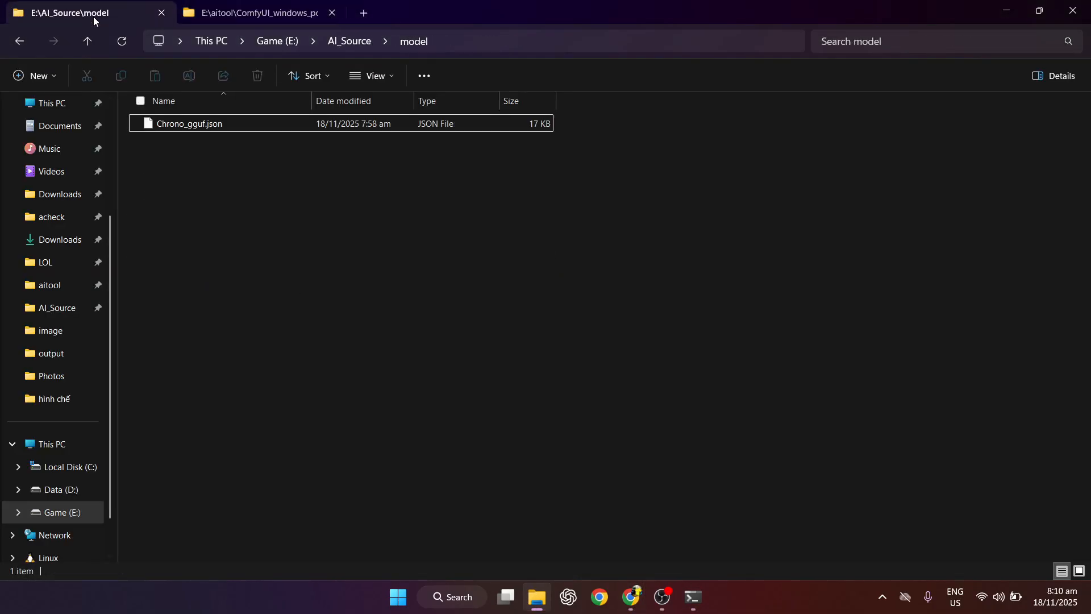
pyautogui.moveTo(196, 125); pyautogui.dragTo(523, 486)
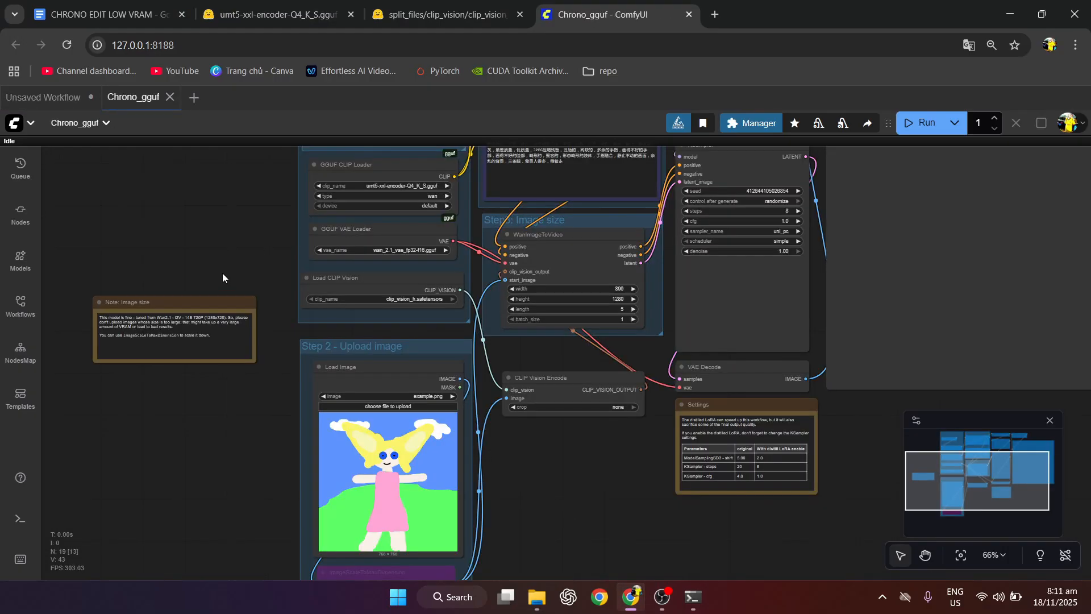
# Step: Check the Chrono_gguf workflow for missing custom nodes in ComfyUI Manager, closing the manager when done
pyautogui.moveTo(220, 275); pyautogui.dragTo(168, 443)
pyautogui.scroll(4, 208, 301)
pyautogui.moveTo(210, 298); pyautogui.dragTo(228, 245)
pyautogui.scroll(-3, 229, 241)
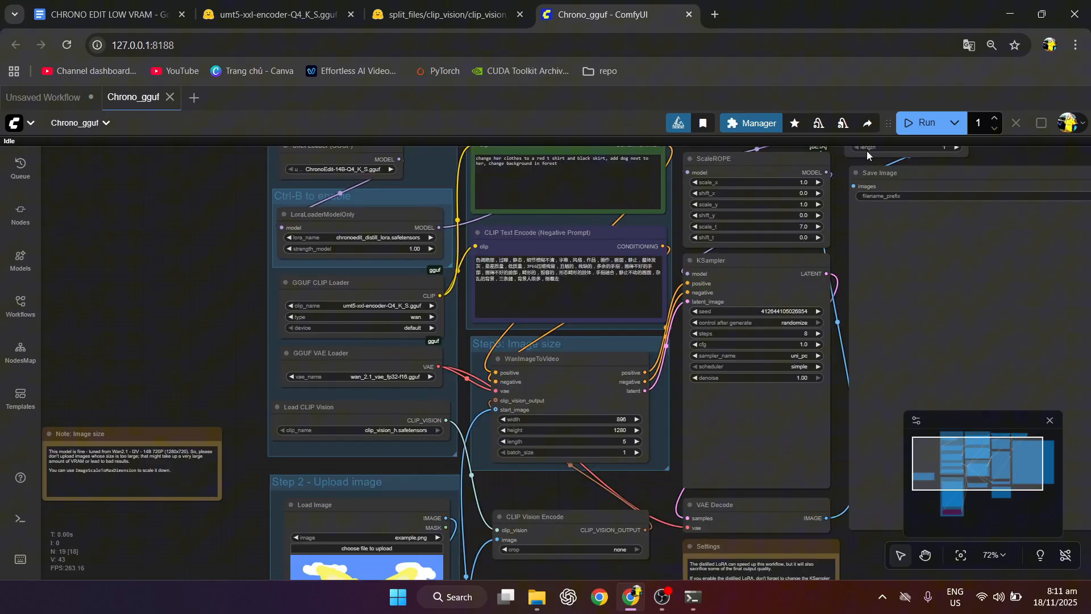
pyautogui.click(752, 123)
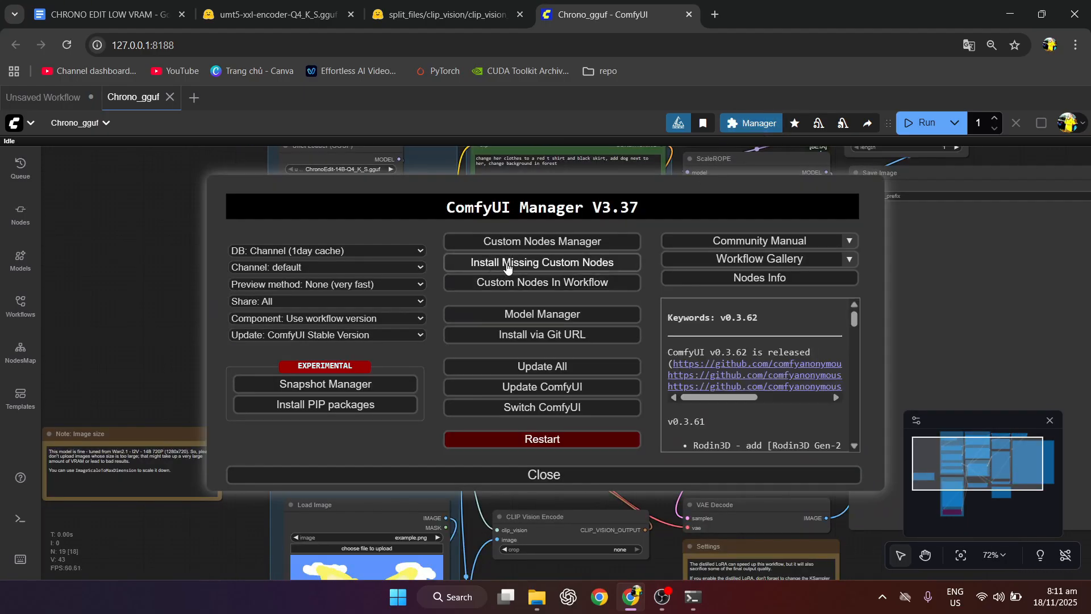
pyautogui.click(508, 267)
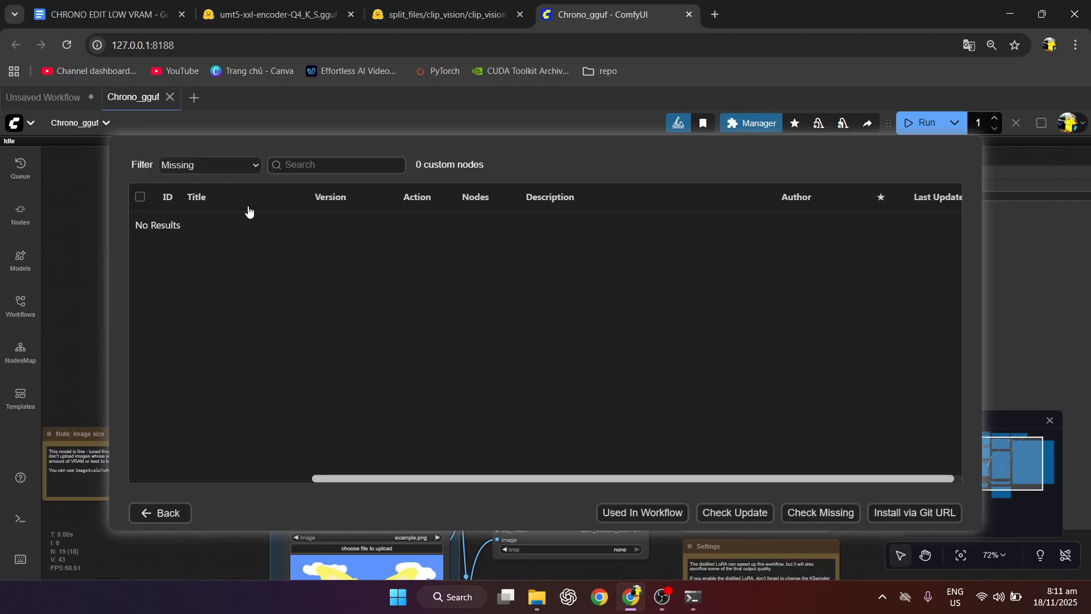
pyautogui.click(168, 514)
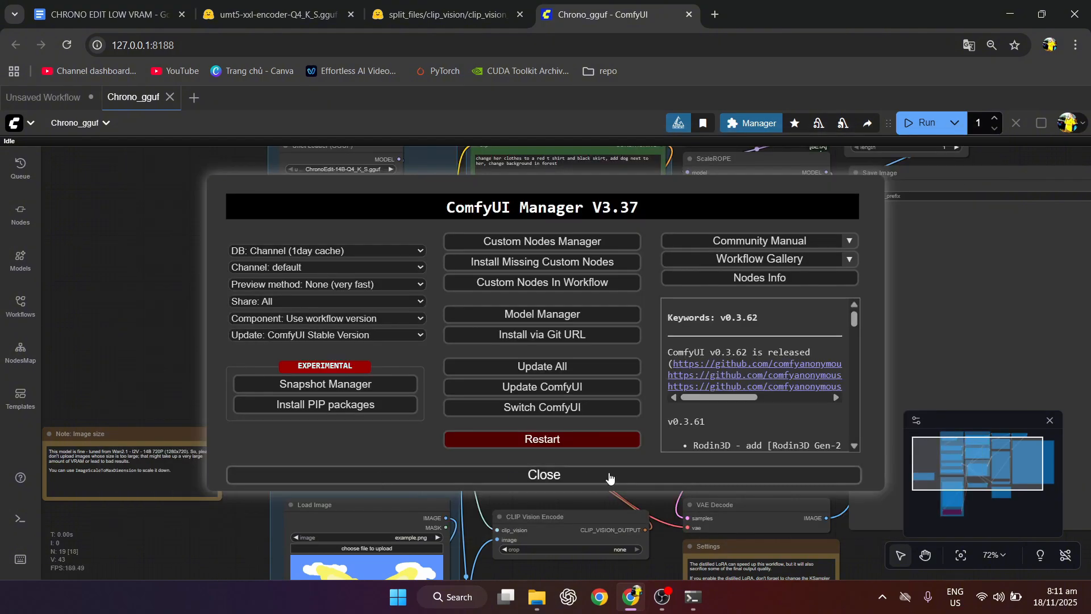
pyautogui.click(591, 474)
# Step: Select ChronoEdit-14B-Q4_K_S.gguf in the Unet Loader (GGUF) and chronoedit_distill_lora.safetensors in the LoraLoaderModelOnly node
pyautogui.scroll(4, 257, 244)
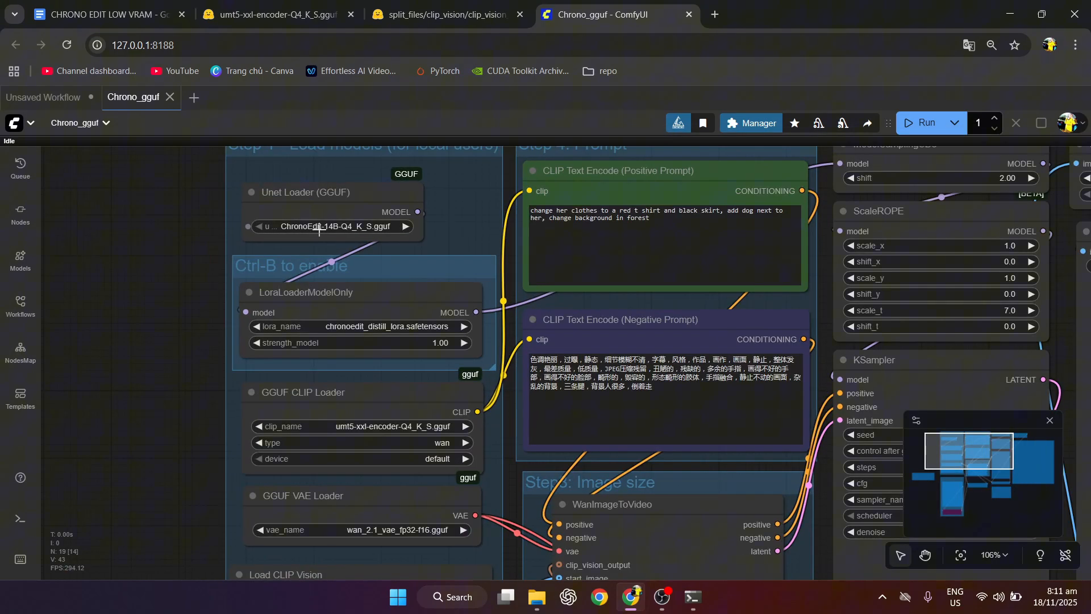
pyautogui.click(317, 227)
pyautogui.click(345, 249)
pyautogui.click(376, 326)
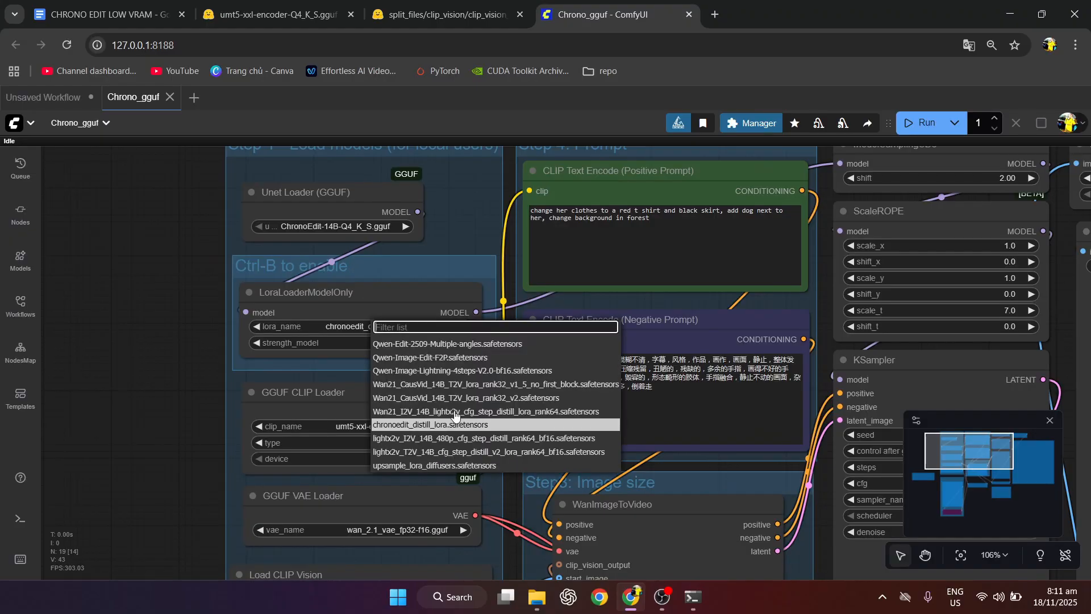
pyautogui.click(456, 421)
# Step: Select umt5-xxl-encoder-Q4_K_S.gguf in the GGUF CLIP Loader, wan_2.1_vae_fp32-f16.gguf in the GGUF VAE Loader and clip_vision_h.safetensors in Load CLIP Vision
pyautogui.click(386, 426)
pyautogui.click(454, 545)
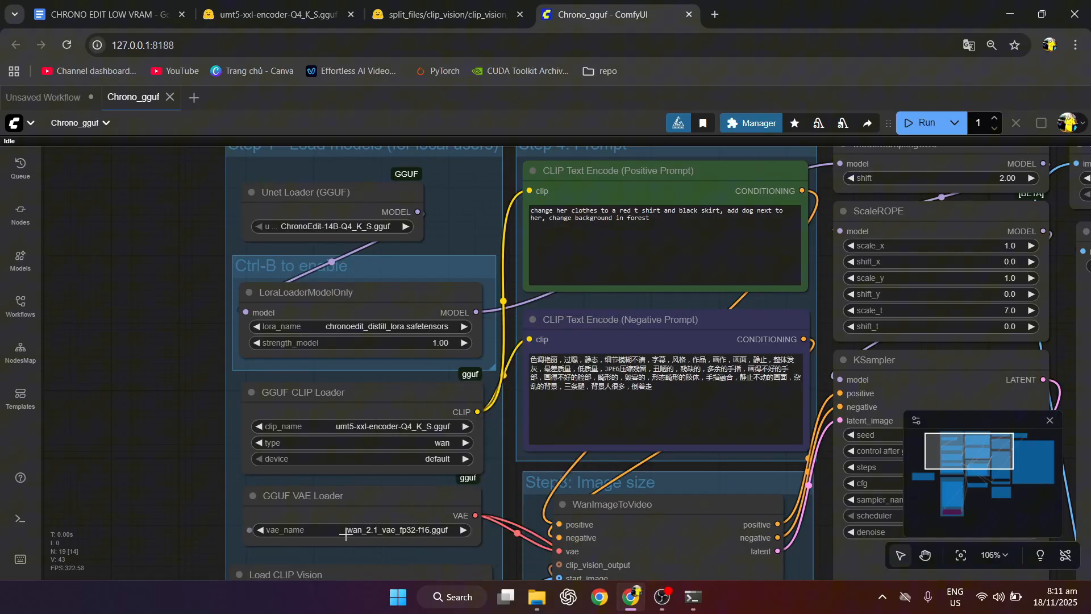
pyautogui.moveTo(220, 529); pyautogui.dragTo(164, 329)
pyautogui.click(363, 331)
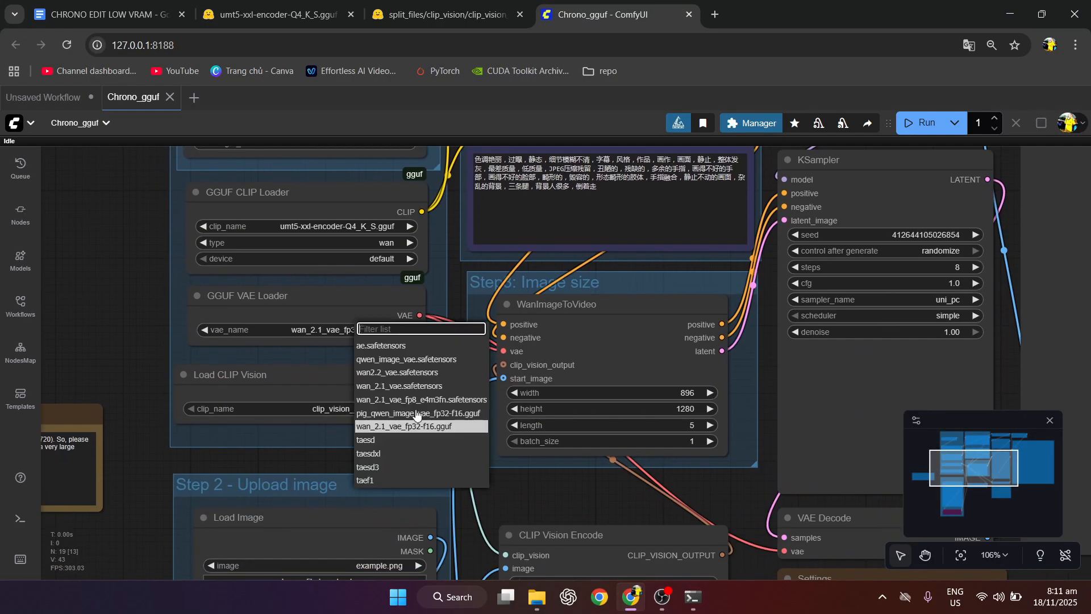
pyautogui.click(399, 427)
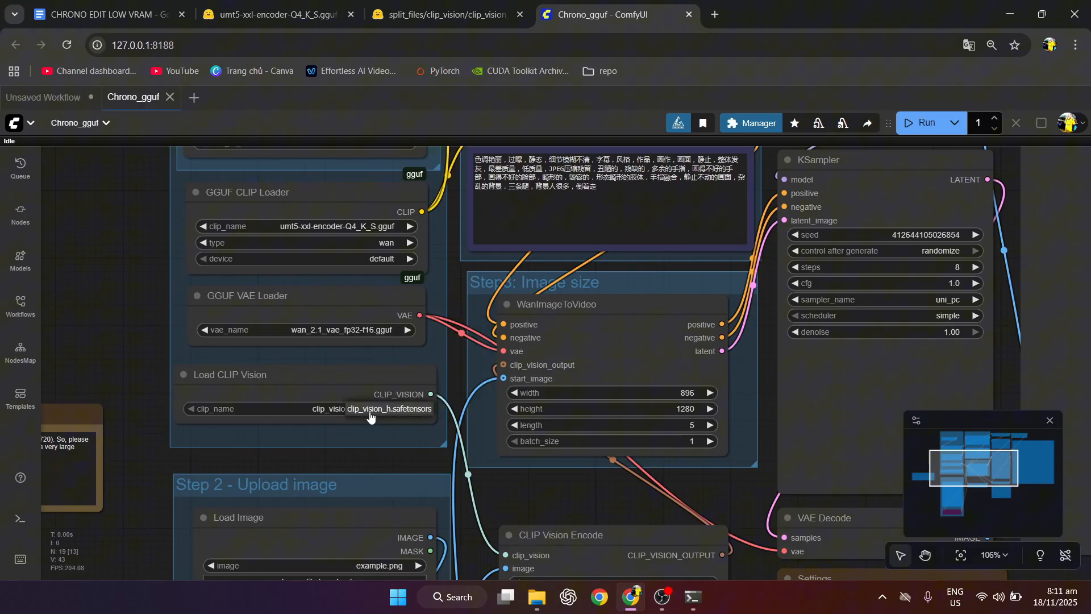
# Step: Upload the Google_AI_Studio_2025-10-17T13_40_48.336Z.png photo from AI_Source\image into the Load Image node
pyautogui.scroll(-4, 185, 237)
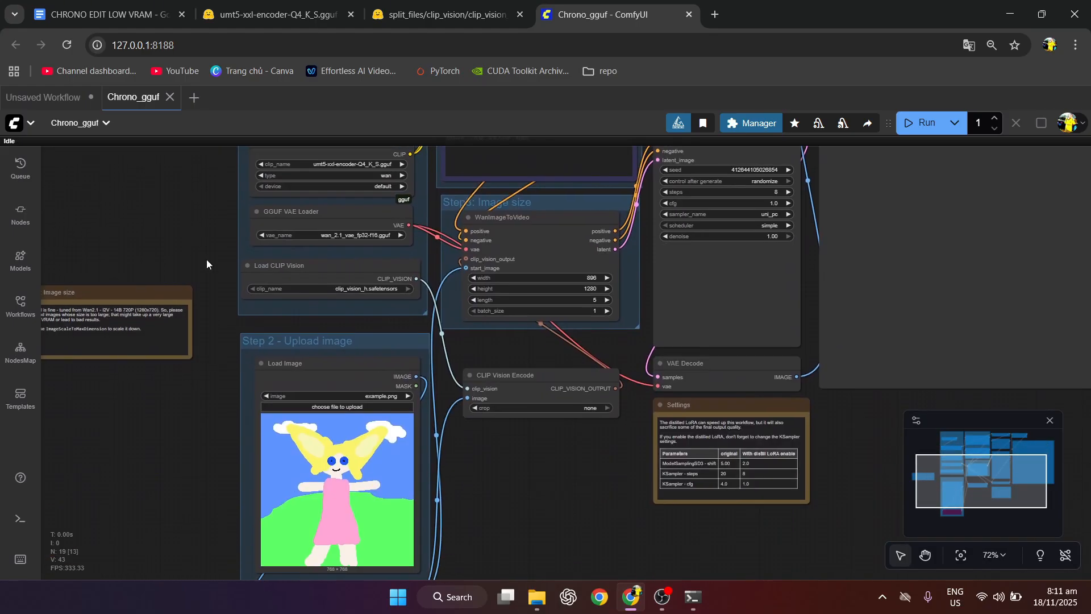
pyautogui.click(317, 407)
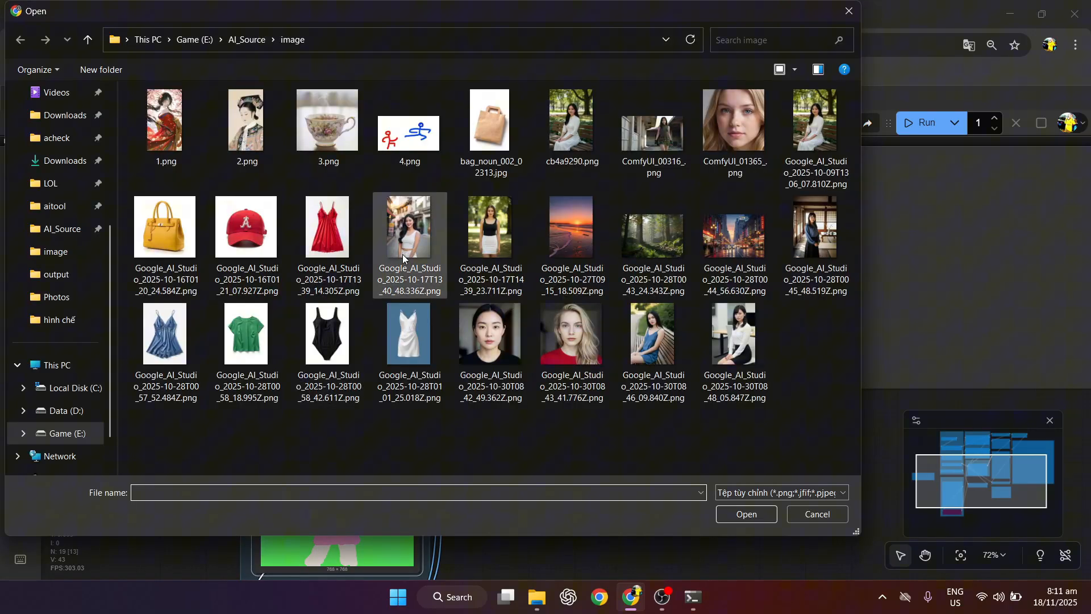
pyautogui.doubleClick(402, 254)
# Step: Review the positive prompt about the red t shirt, black skirt, dog and forest background, and run the workflow
pyautogui.moveTo(191, 264); pyautogui.dragTo(194, 431)
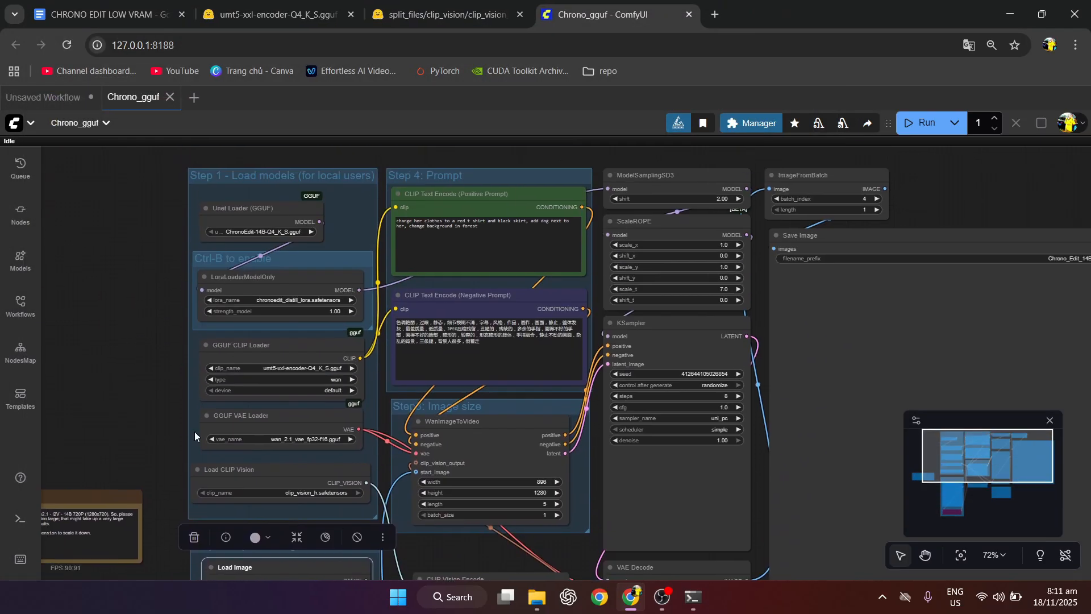
pyautogui.scroll(8, 540, 191)
pyautogui.moveTo(431, 265); pyautogui.dragTo(243, 232)
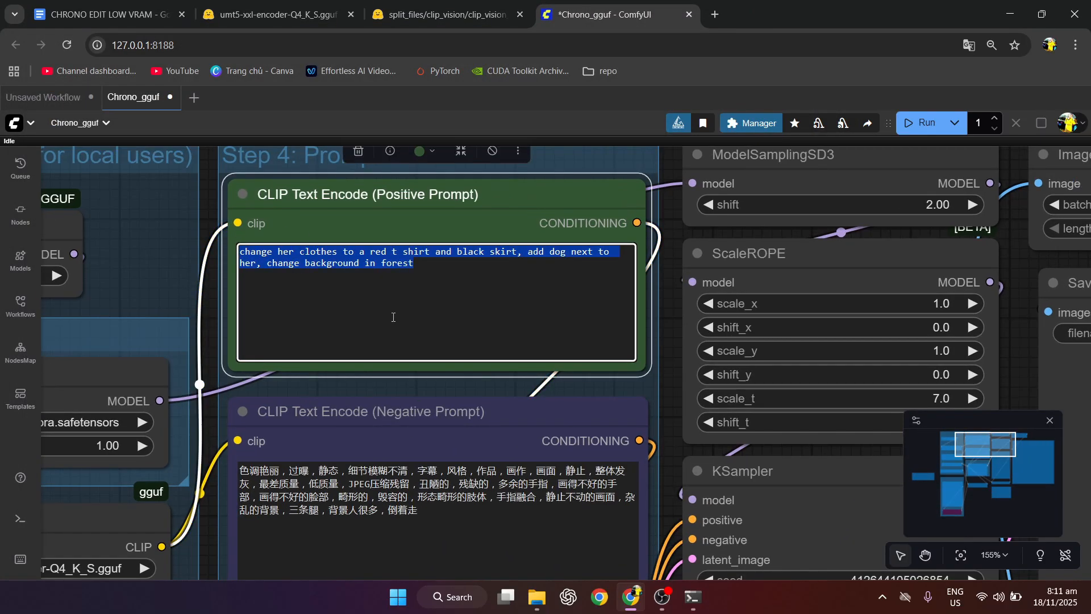
pyautogui.scroll(-7, 392, 318)
pyautogui.moveTo(541, 197); pyautogui.dragTo(732, 90)
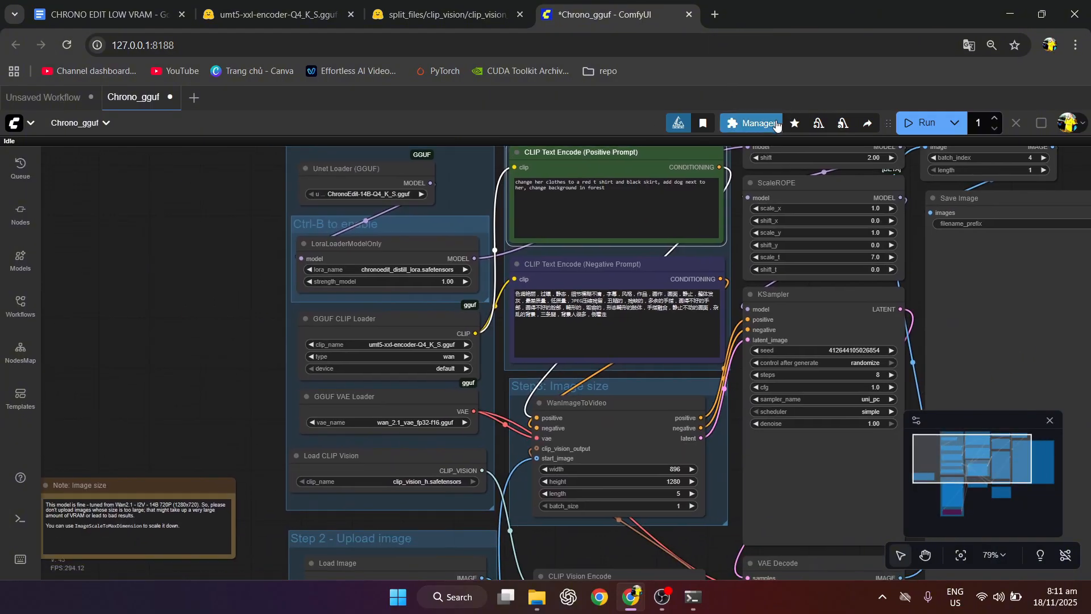
pyautogui.click(921, 122)
pyautogui.moveTo(232, 345); pyautogui.dragTo(152, 316)
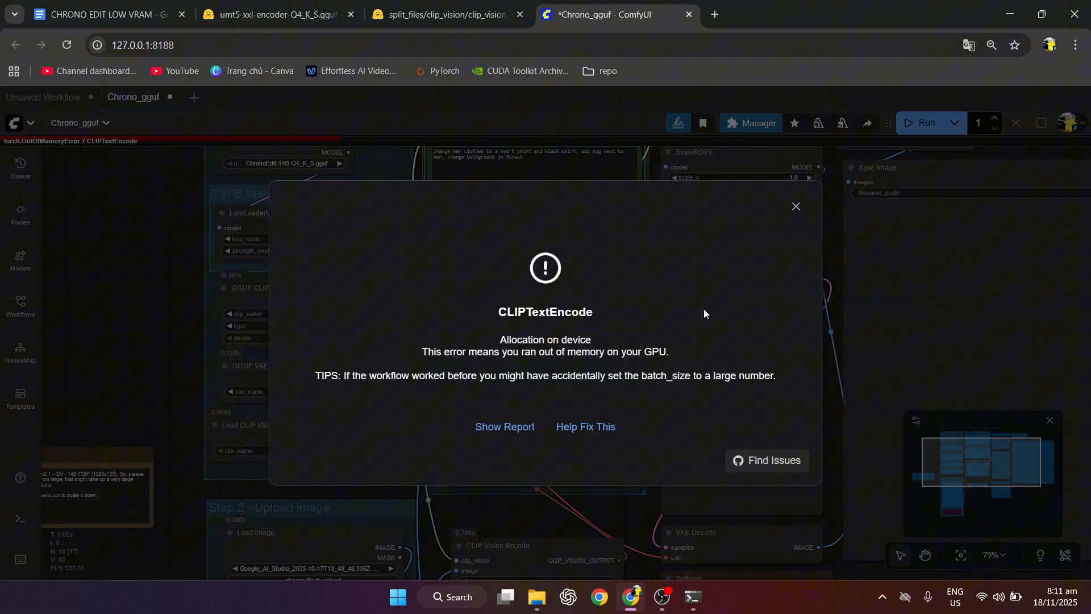
# Step: Dismiss the CLIPTextEncode error dialog and run the workflow again
pyautogui.click(795, 206)
pyautogui.click(921, 123)
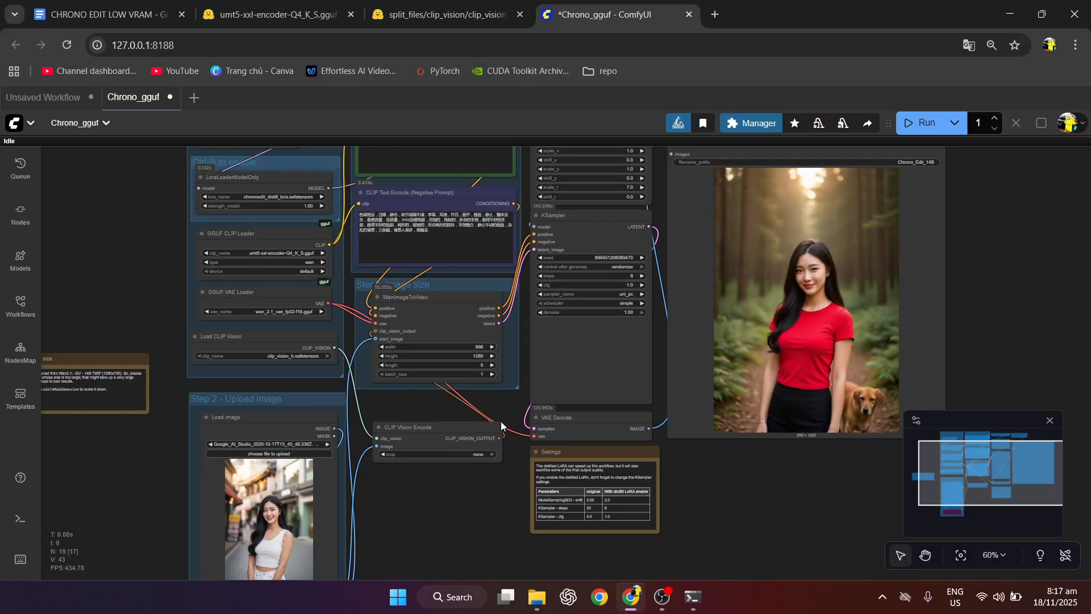
# Step: Set the positive prompt to "change her clothes to a yellow dress, she is holding an ice cream, she is standing next to a tree" and run it
pyautogui.scroll(5, 500, 422)
pyautogui.scroll(-2, 484, 565)
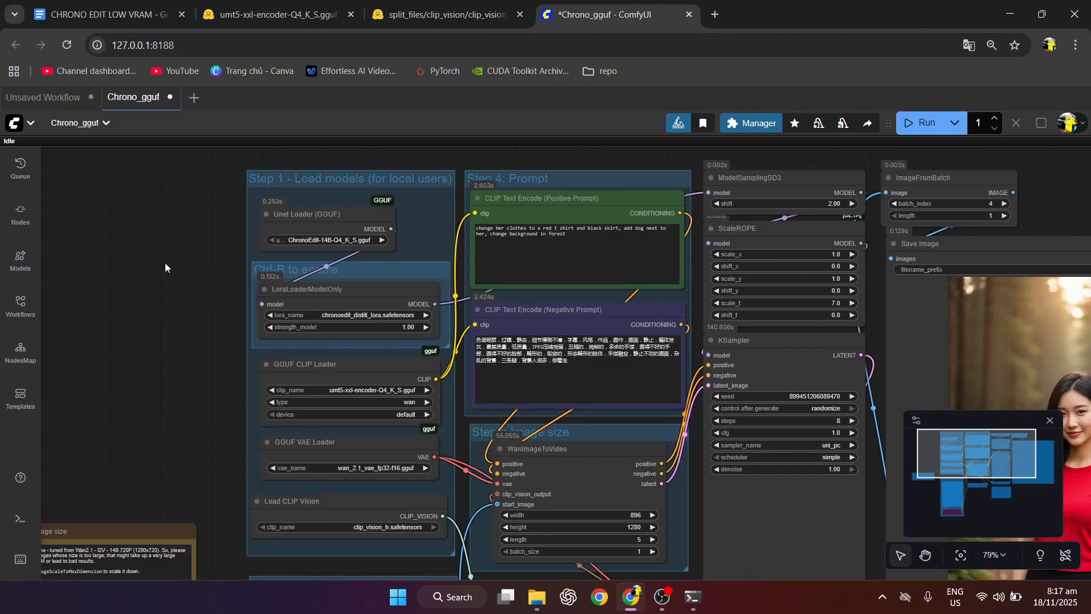
pyautogui.scroll(4, 165, 263)
pyautogui.moveTo(201, 251); pyautogui.dragTo(201, 253)
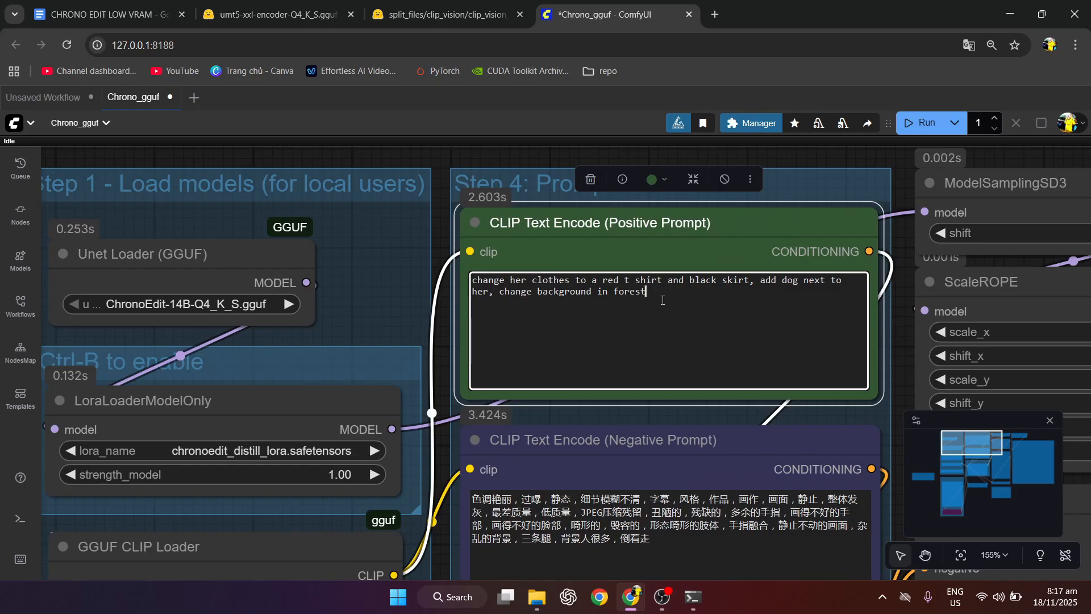
pyautogui.scroll(2, 662, 300)
pyautogui.moveTo(653, 294); pyautogui.dragTo(592, 277)
pyautogui.write('yellow dress,')
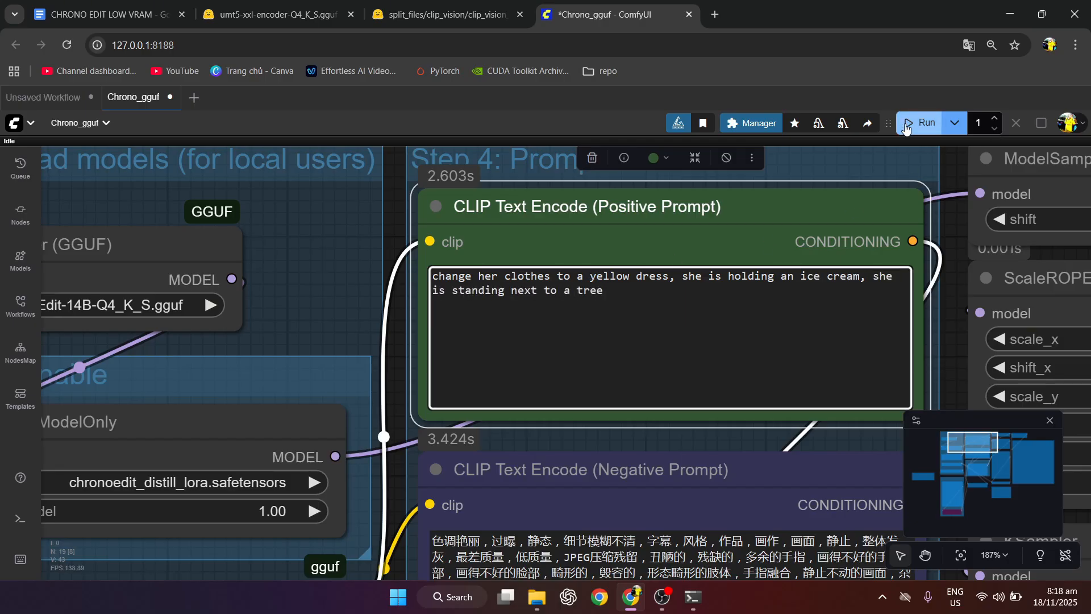
pyautogui.click(924, 122)
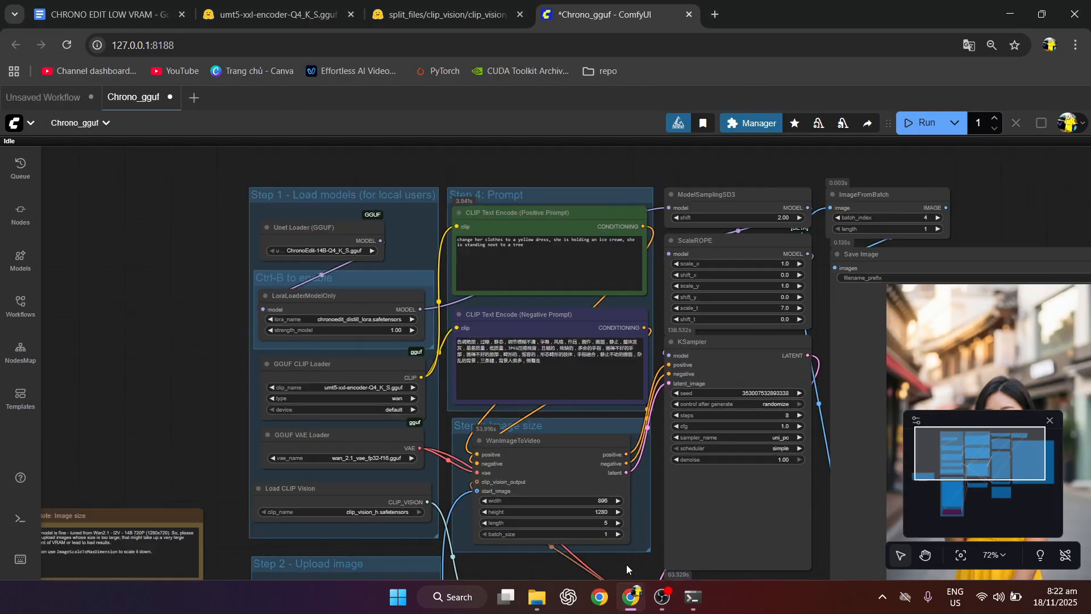
# Step: Examine the newly generated picture in the Save Image node up close, checking how it follows the edited positive prompt
pyautogui.scroll(-1, 627, 565)
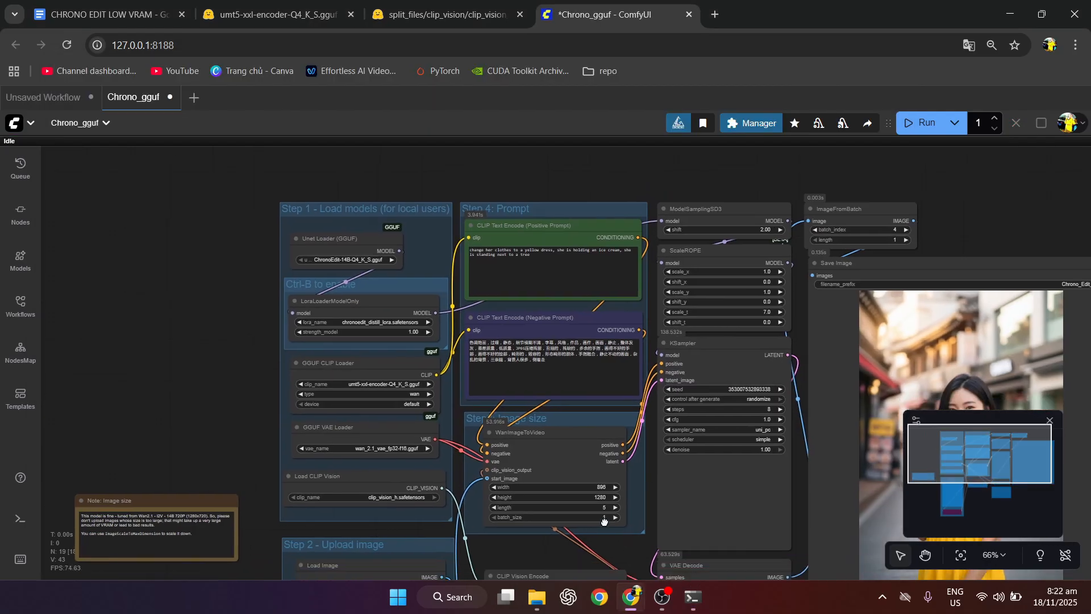
pyautogui.moveTo(626, 564); pyautogui.dragTo(412, 495)
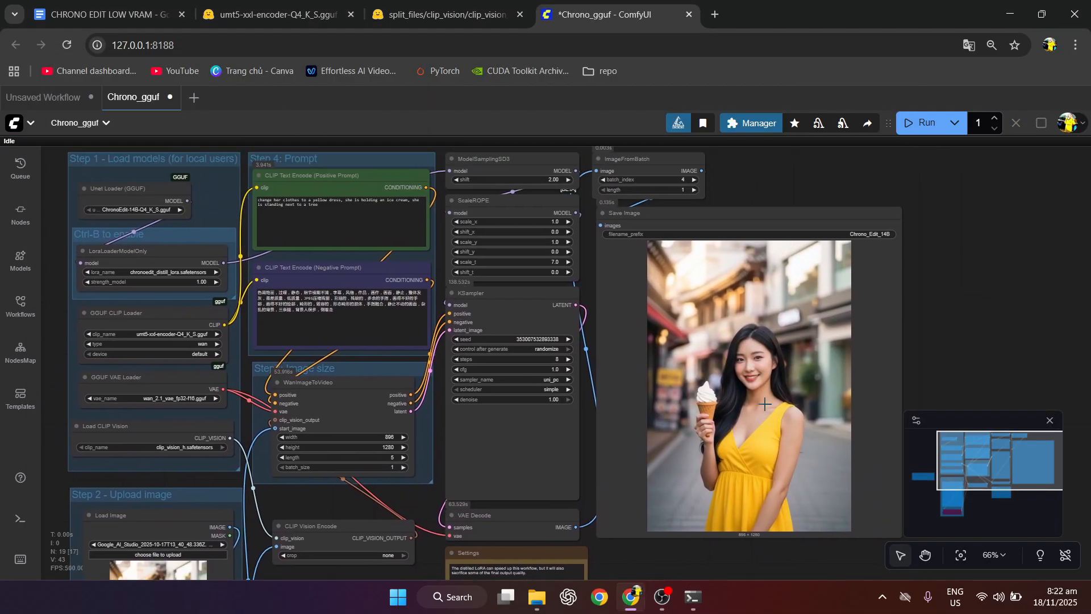
pyautogui.scroll(6, 766, 405)
pyautogui.scroll(-2, 1030, 357)
pyautogui.moveTo(1030, 357); pyautogui.dragTo(1000, 370)
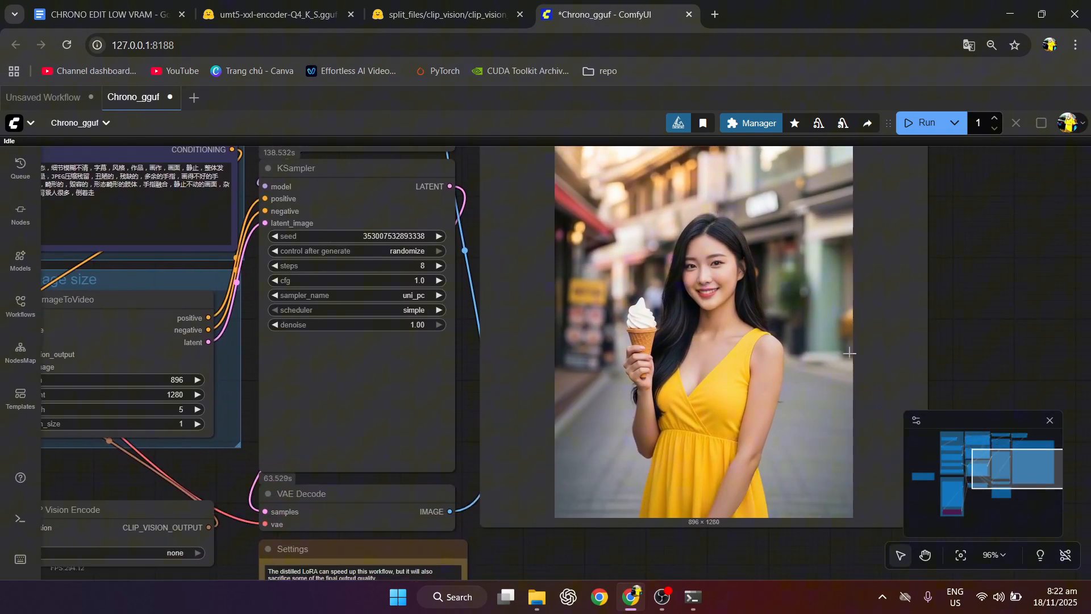
pyautogui.scroll(2, 971, 263)
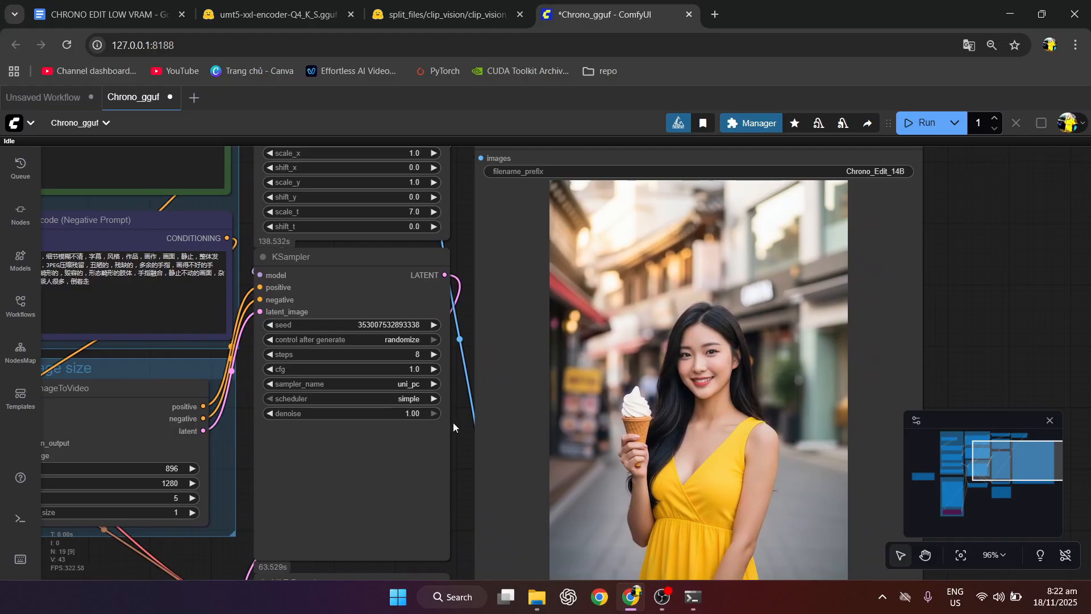